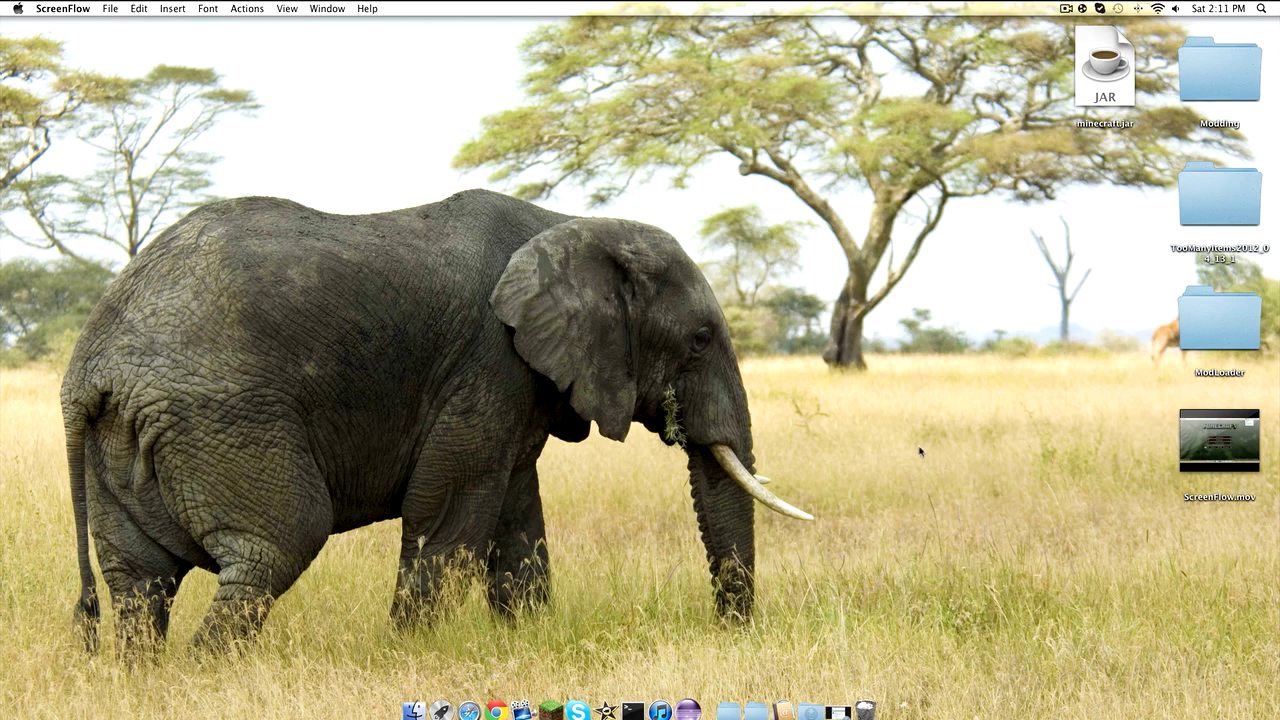
# Restore Safari and read through the MCPatcher HD Fix 2.3.7_02 forum post, returning to the top.
pyautogui.click(838, 710)
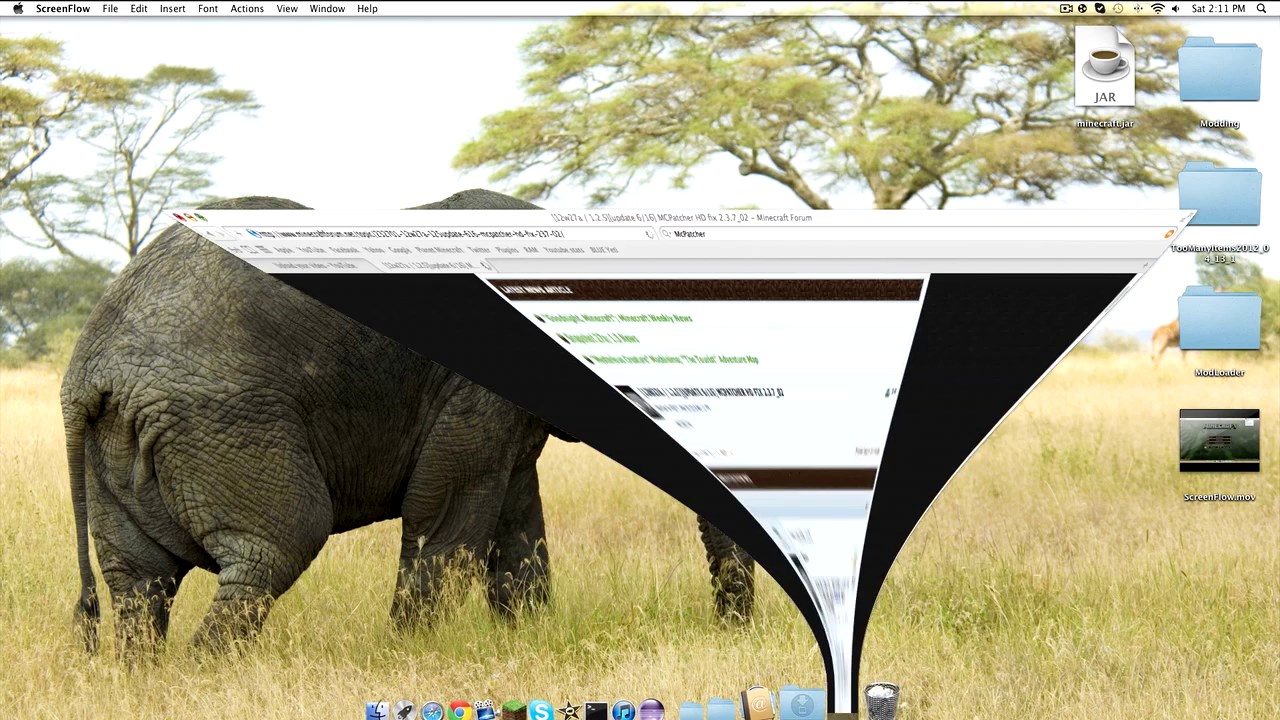
pyautogui.scroll(-5, 146, 490)
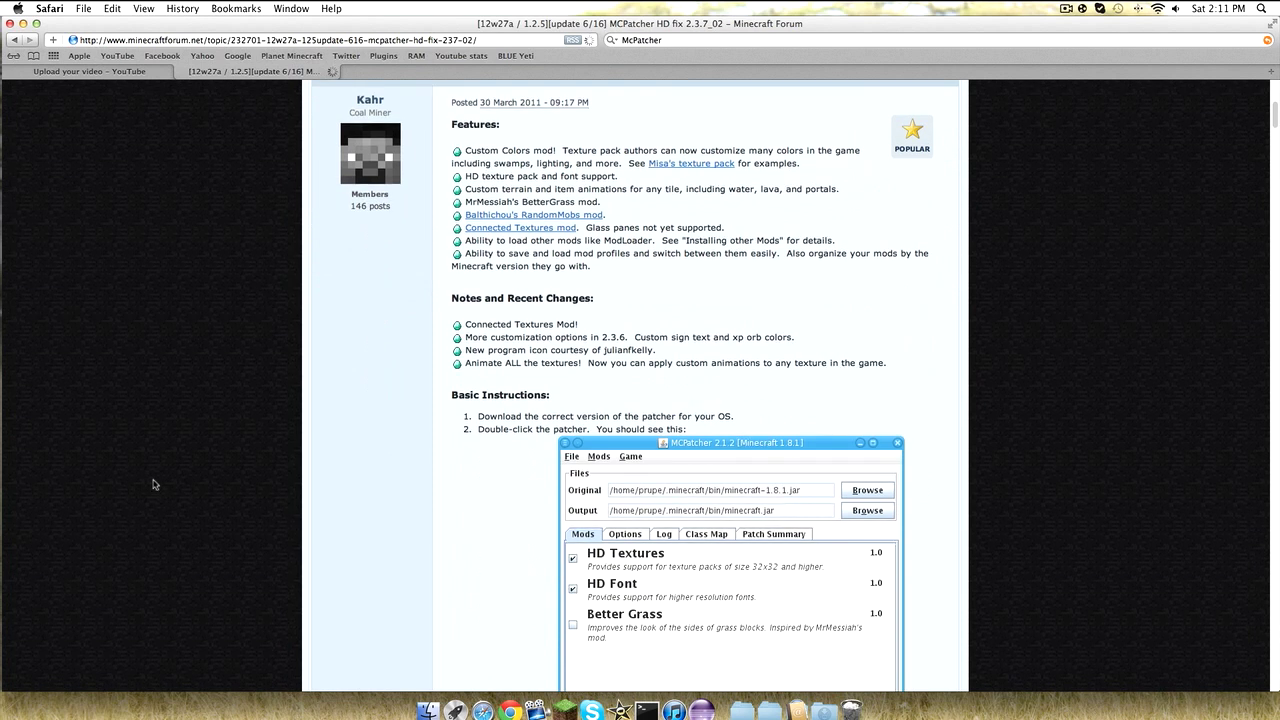
pyautogui.scroll(-1, 600, 552)
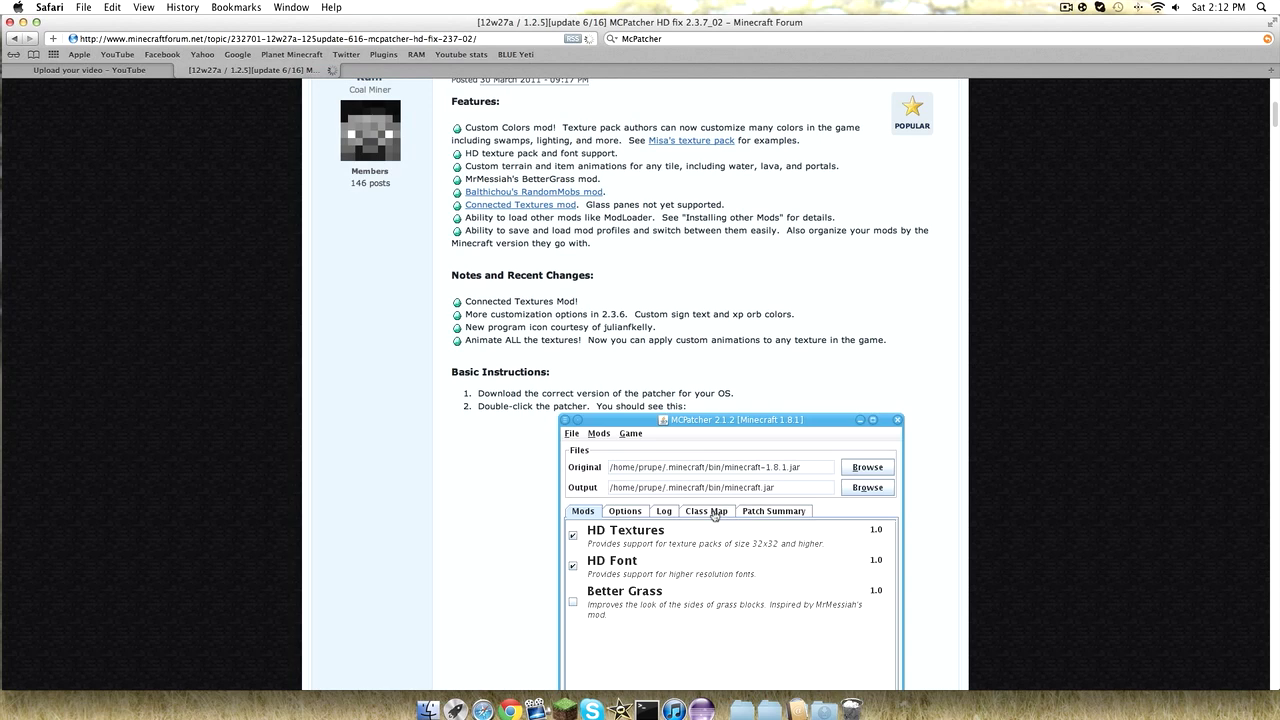
pyautogui.scroll(5, 410, 329)
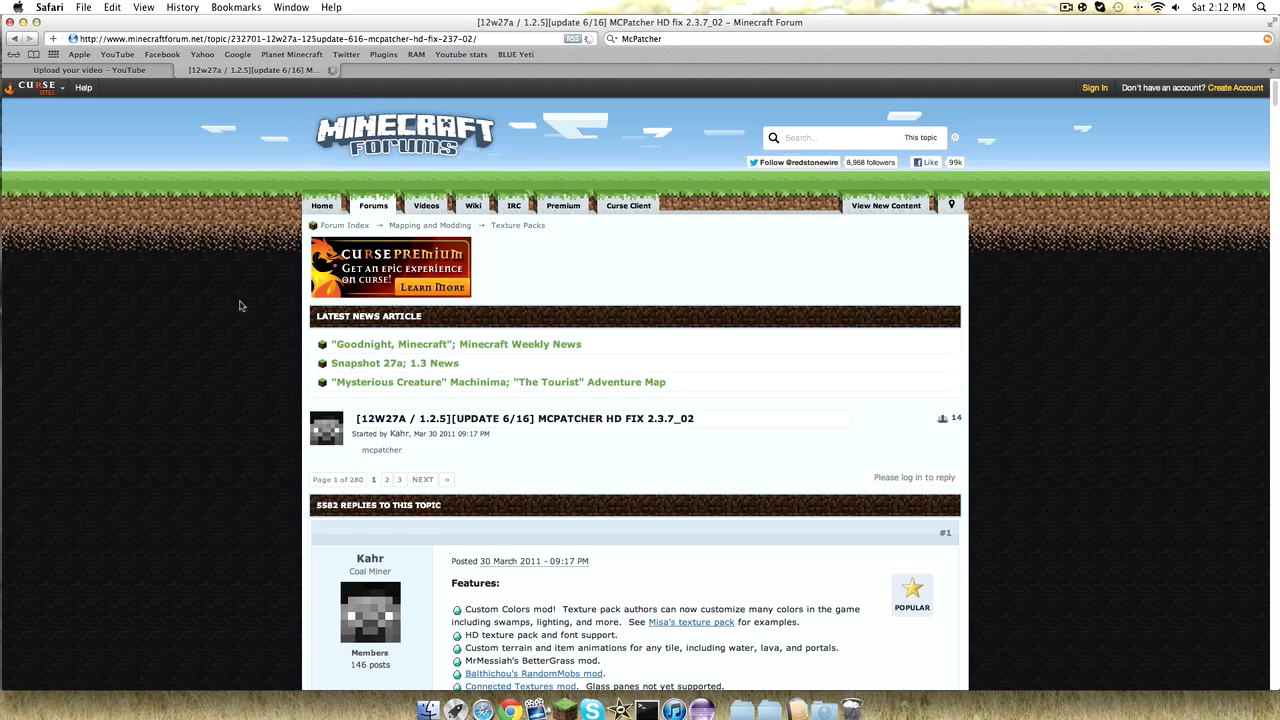
# Scroll to the thread's Downloads section and highlight the Windows only and All other platforms lines.
pyautogui.scroll(-1, 290, 350)
pyautogui.scroll(-15, 290, 370)
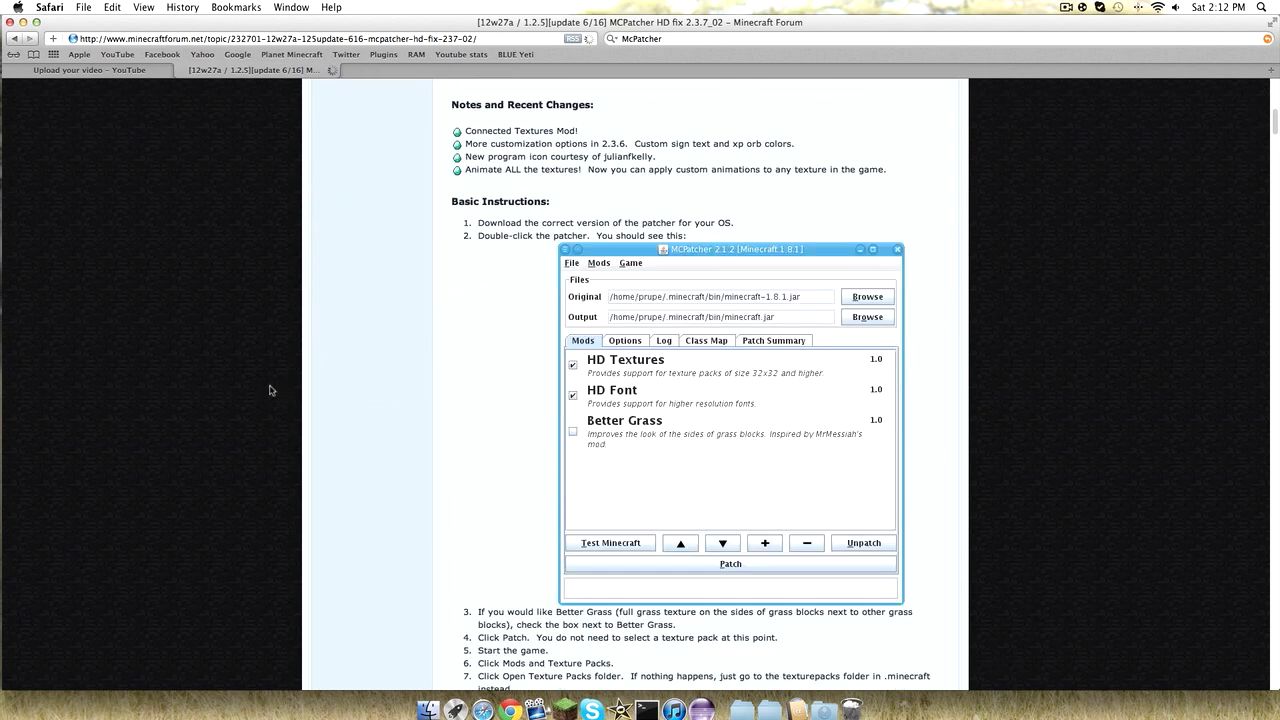
pyautogui.scroll(-9, 276, 388)
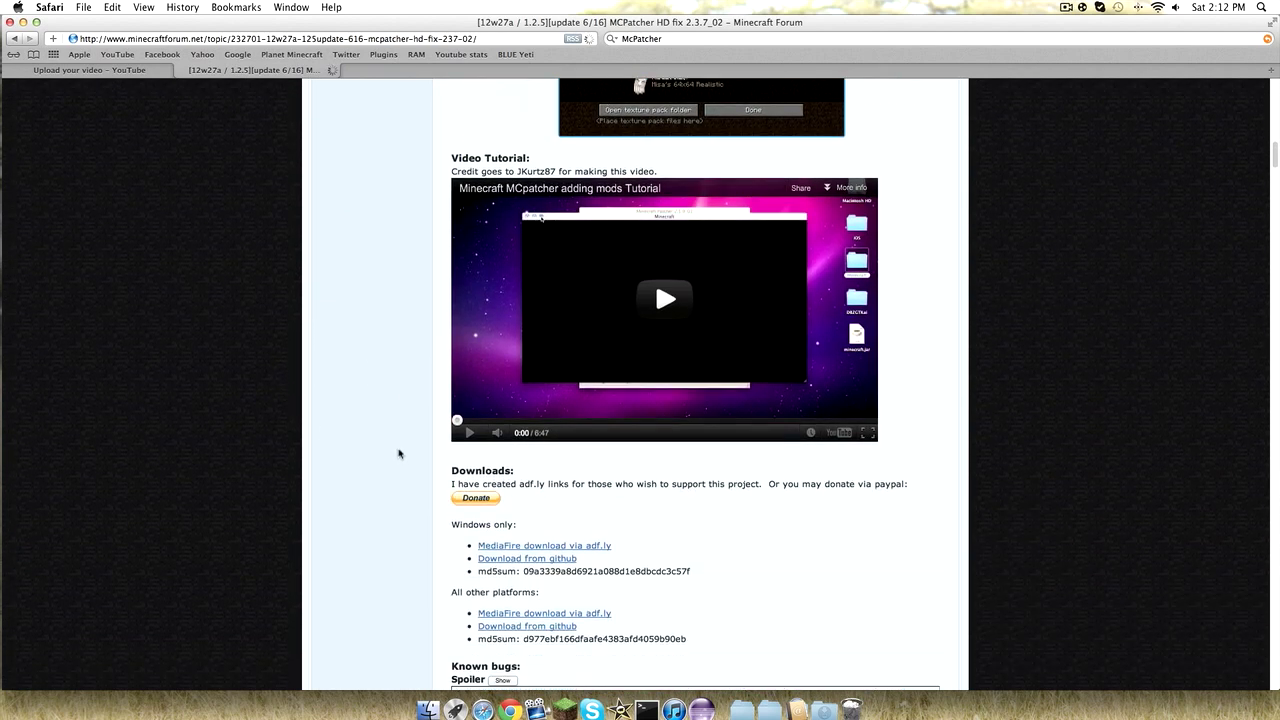
pyautogui.tripleClick(528, 524)
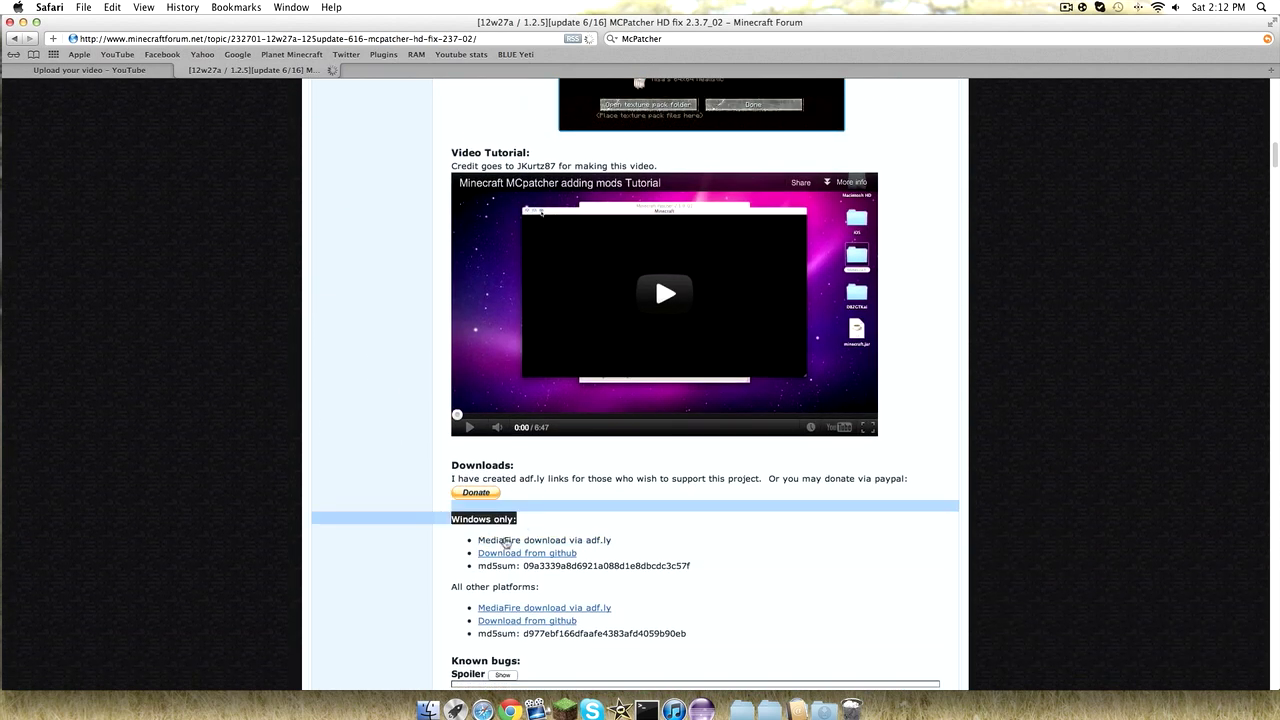
pyautogui.tripleClick(449, 588)
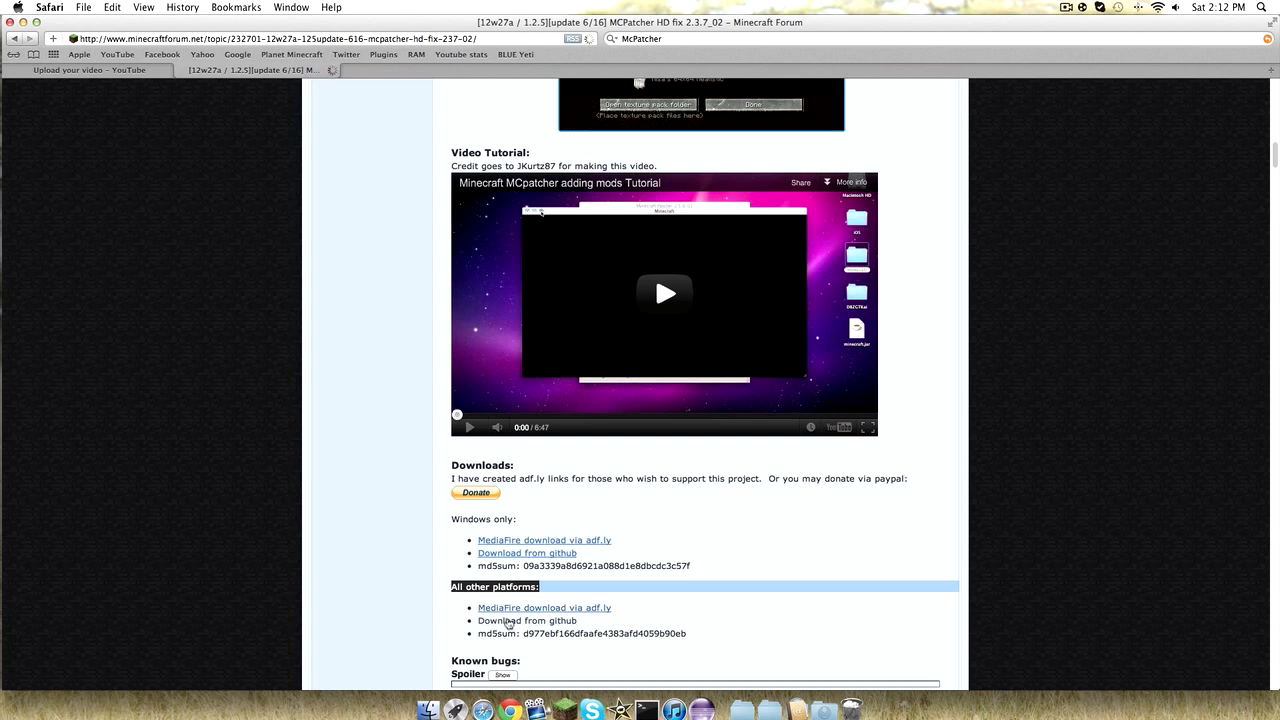
# Download mcpatcher-2.3.7_02.jar from MediaFire for other platforms, skipping the adf.ly ad, then close that tab.
pyautogui.click(507, 609)
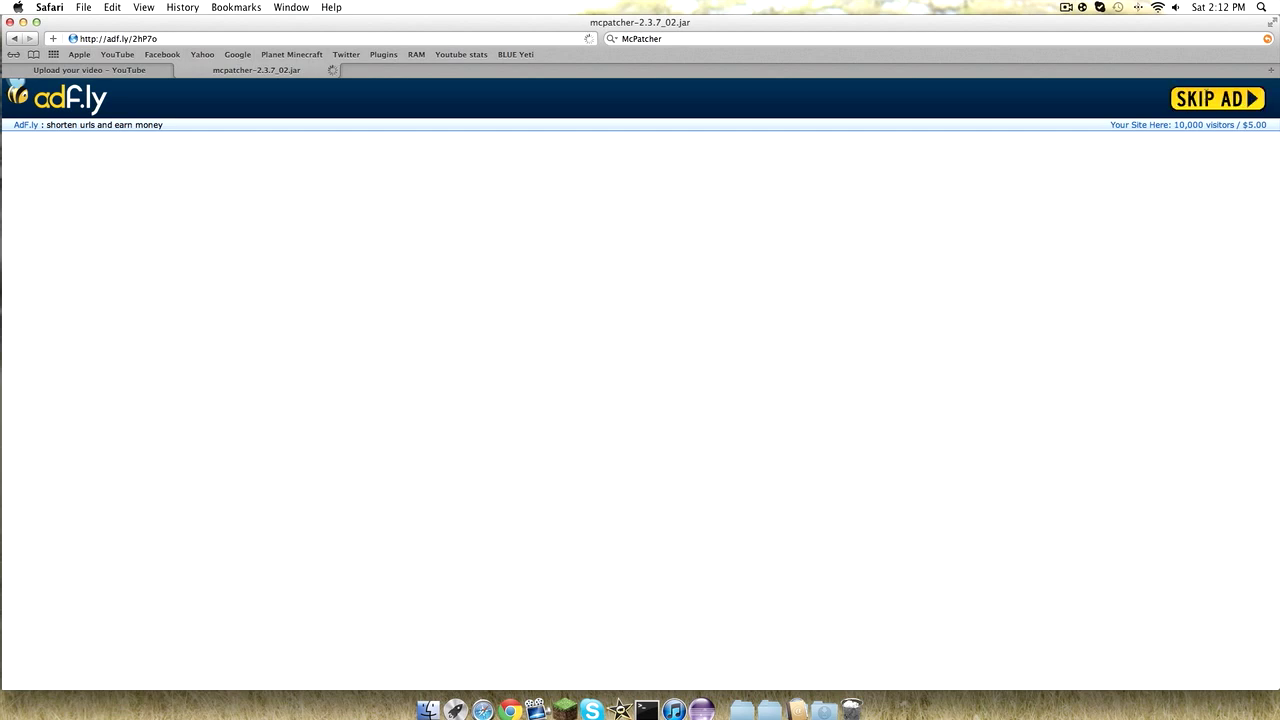
pyautogui.click(1207, 103)
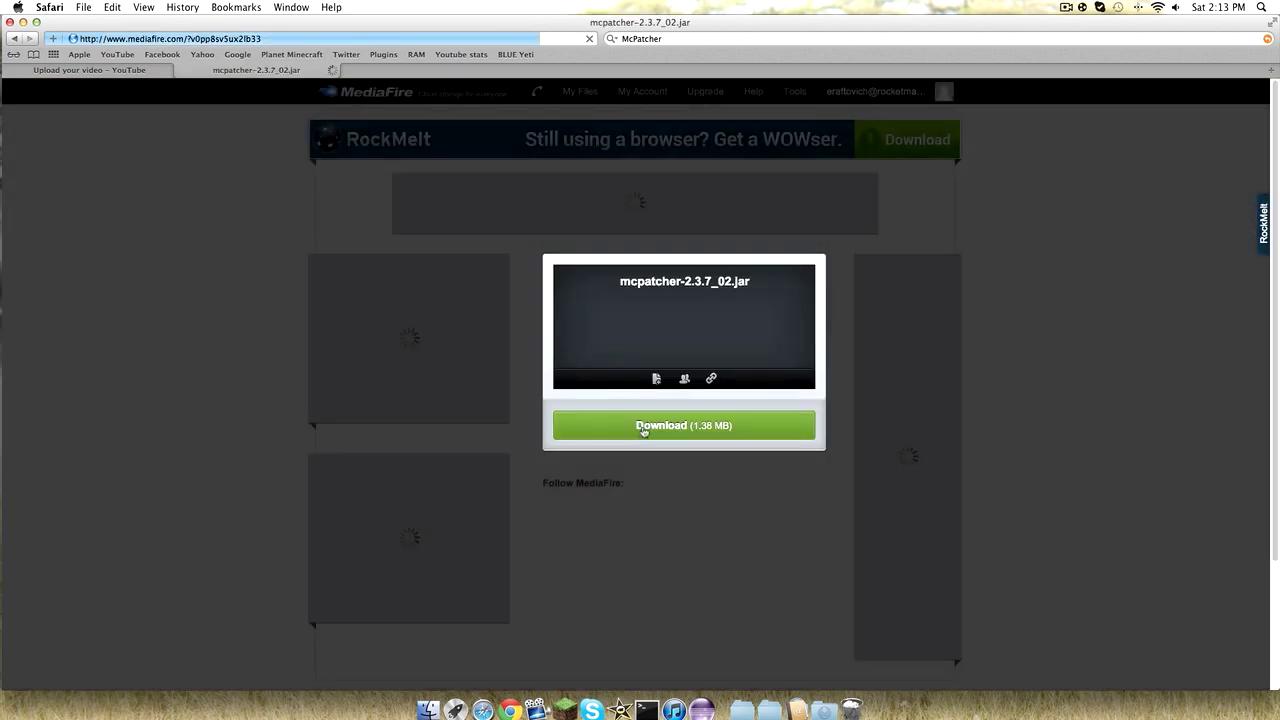
pyautogui.click(641, 430)
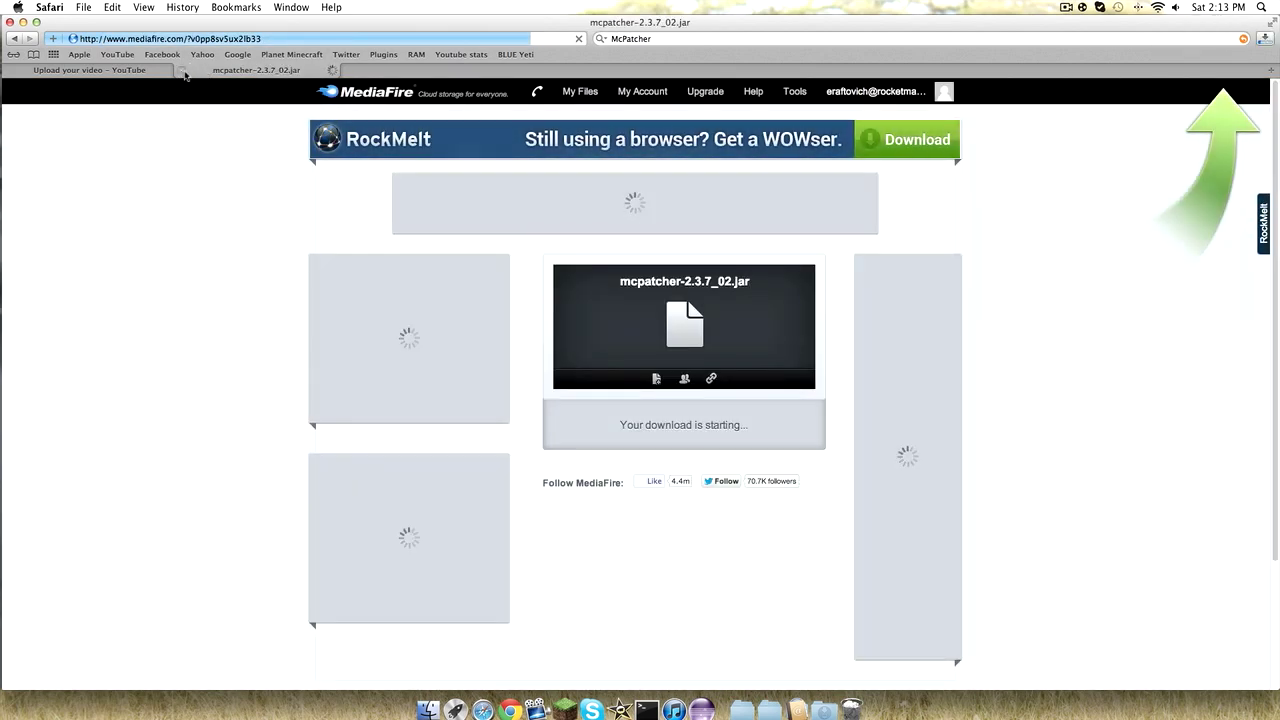
pyautogui.click(183, 71)
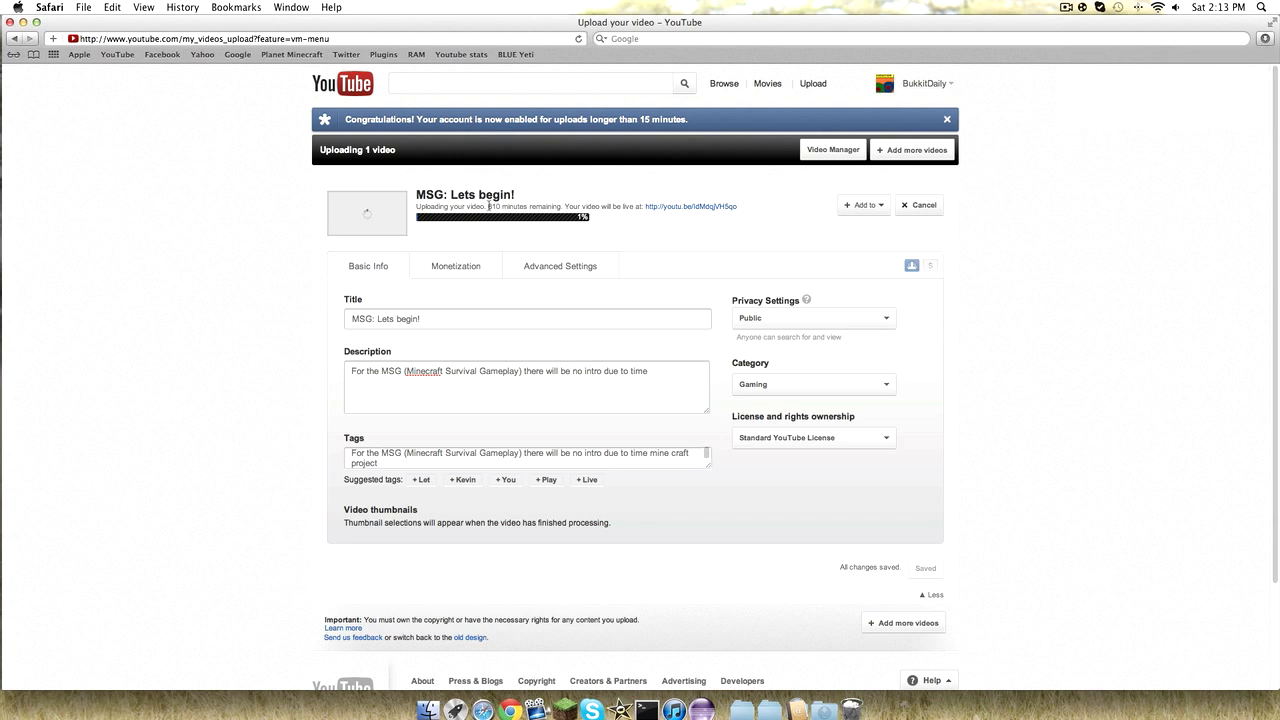
# Move mcpatcher-2.3.7_02.jar from the downloads list onto the desktop and clear the list.
pyautogui.click(1263, 39)
pyautogui.moveTo(1136, 91); pyautogui.dragTo(1126, 708)
pyautogui.click(1253, 66)
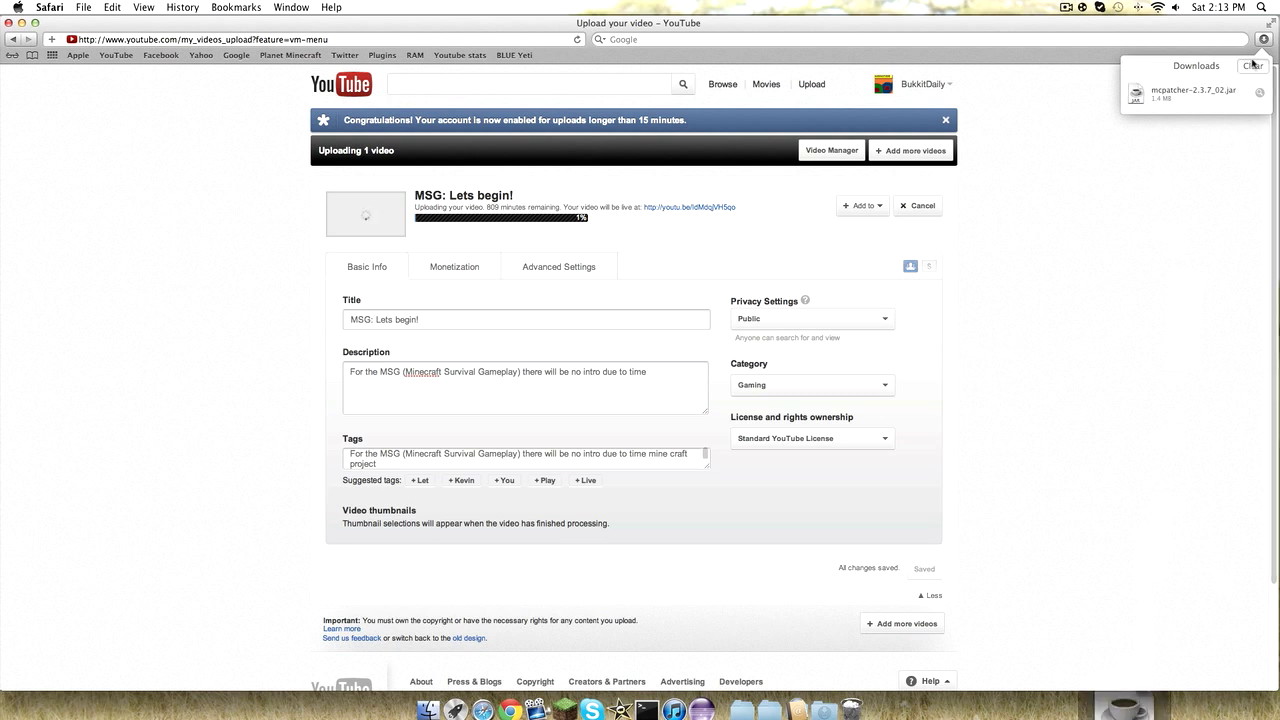
pyautogui.click(19, 8)
pyautogui.click(186, 280)
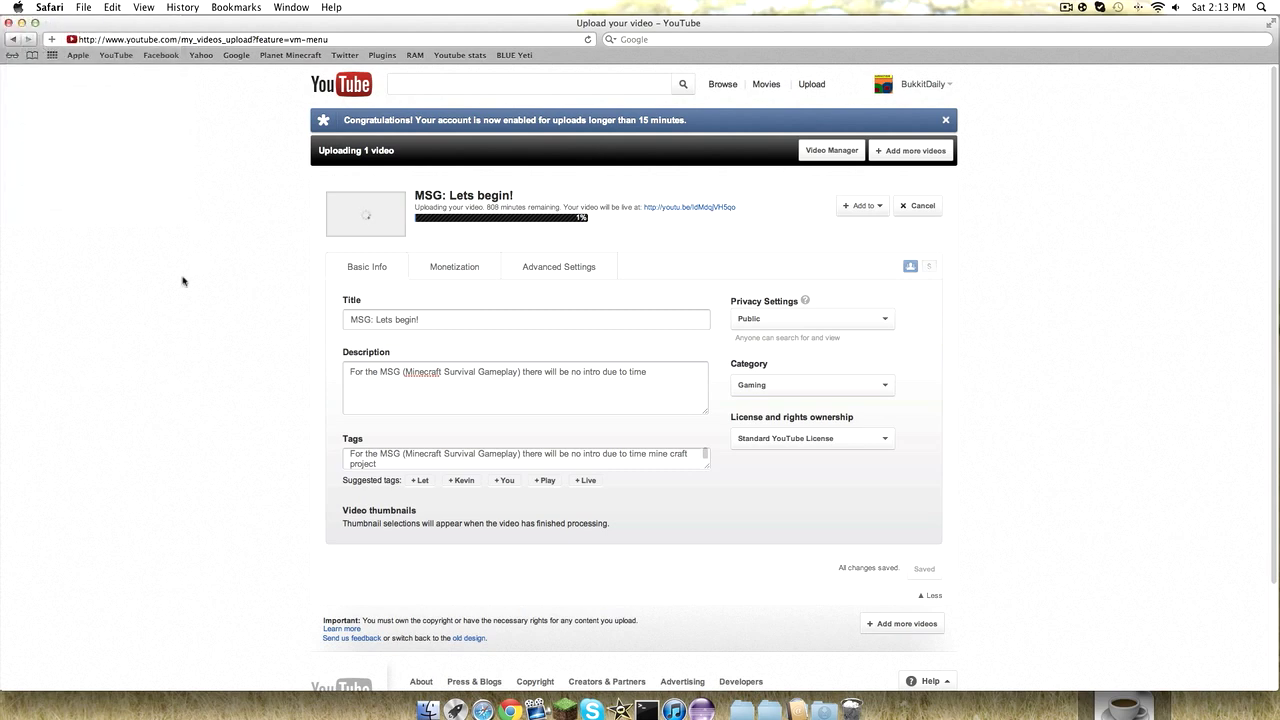
# Hide Safari, centre mcpatcher-2.3.7_02.jar on the desktop and launch it, confirming Open.
pyautogui.click(22, 21)
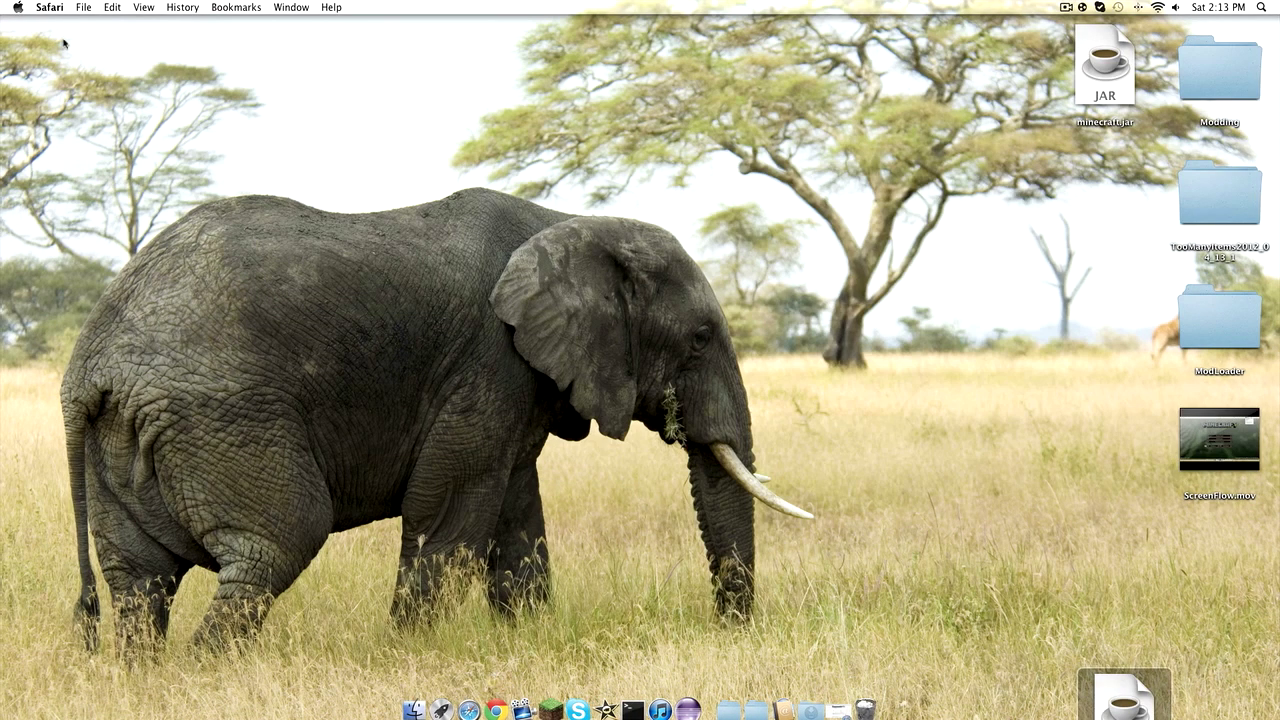
pyautogui.moveTo(1125, 697); pyautogui.dragTo(713, 325)
pyautogui.rightClick(570, 418)
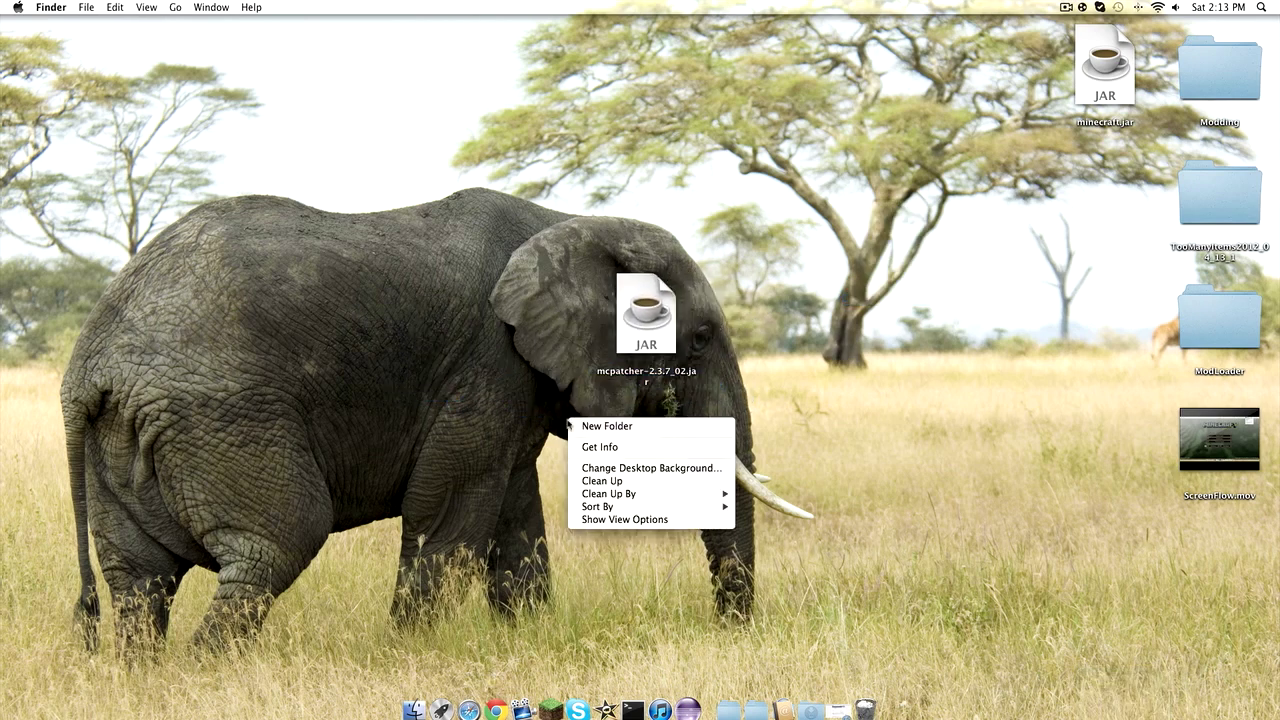
pyautogui.click(410, 416)
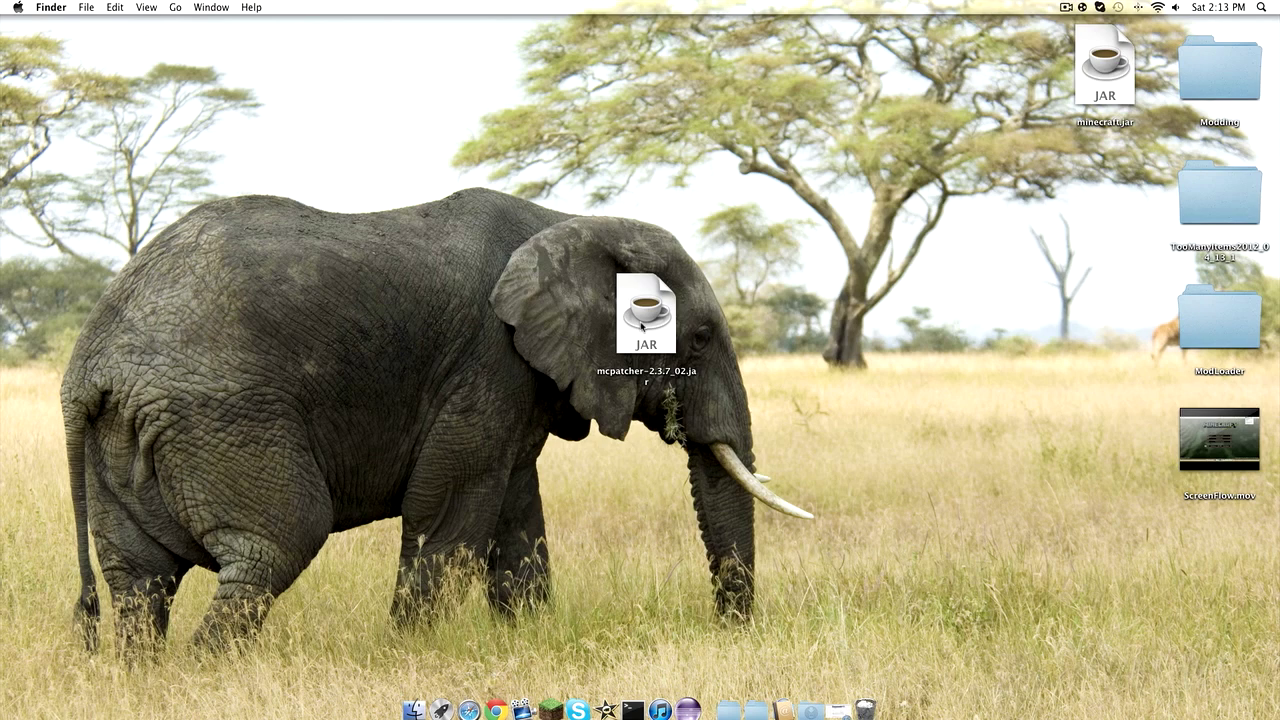
pyautogui.doubleClick(641, 325)
pyautogui.click(777, 268)
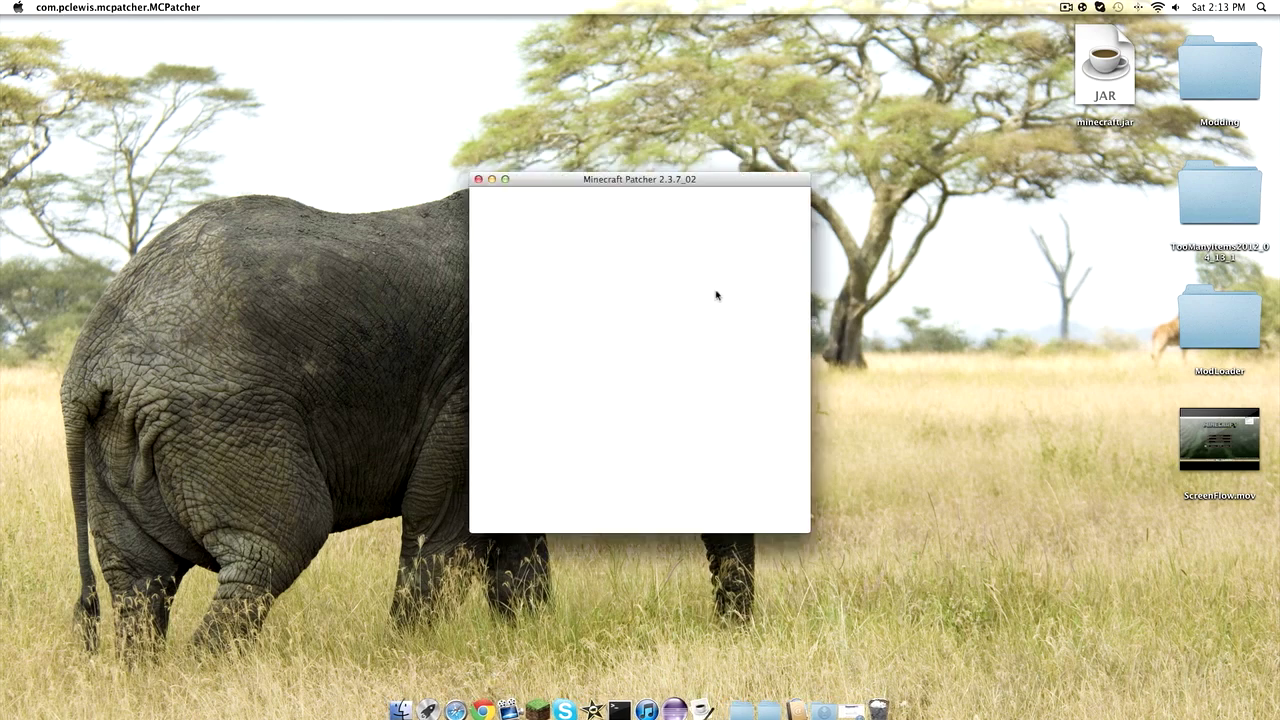
# Move the Minecraft 1.2.5 patcher window to the right and open a Finder window.
pyautogui.moveTo(636, 179); pyautogui.dragTo(930, 173)
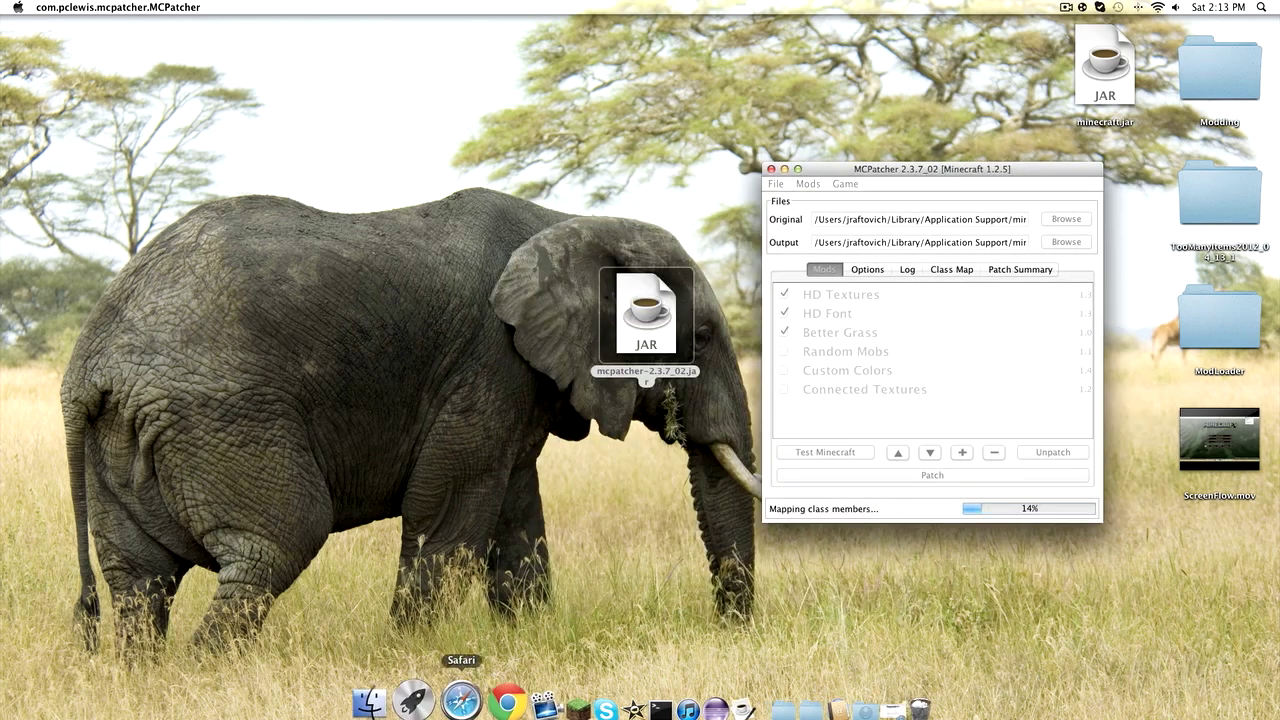
pyautogui.click(400, 702)
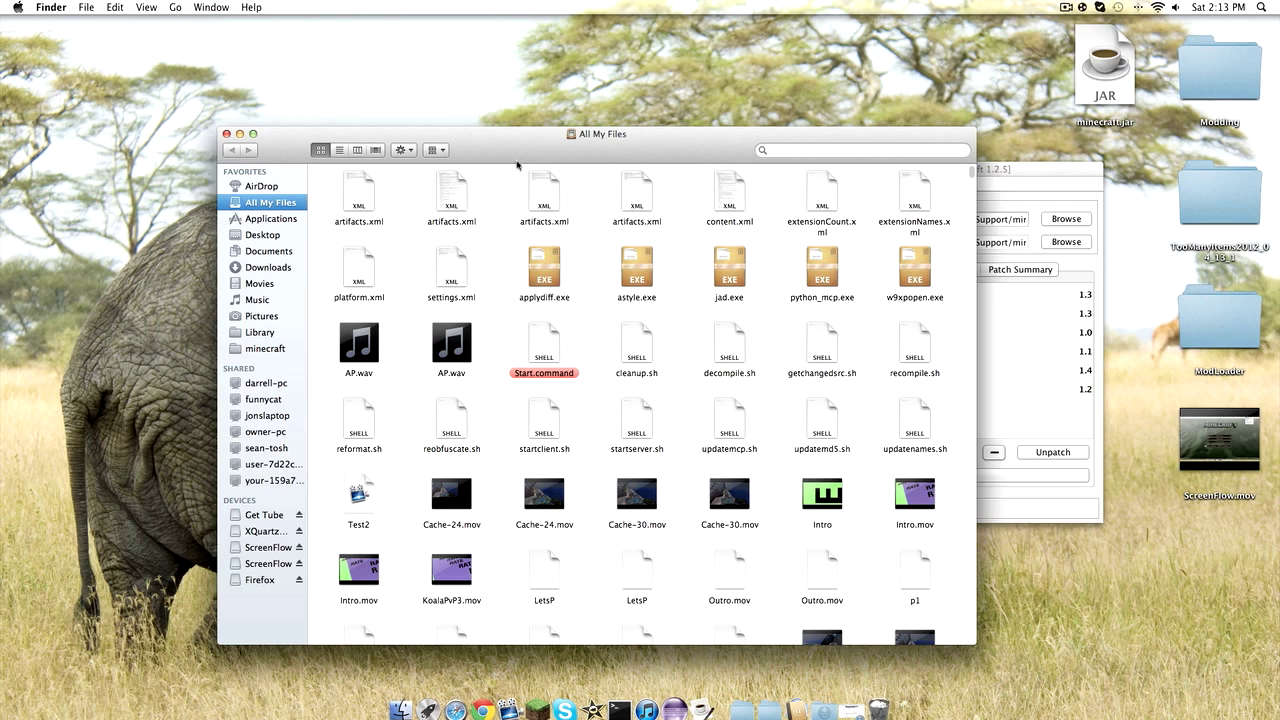
# Open the minecraft folder's texturepacks folder and select its four texture pack zips.
pyautogui.moveTo(517, 163); pyautogui.dragTo(316, 126)
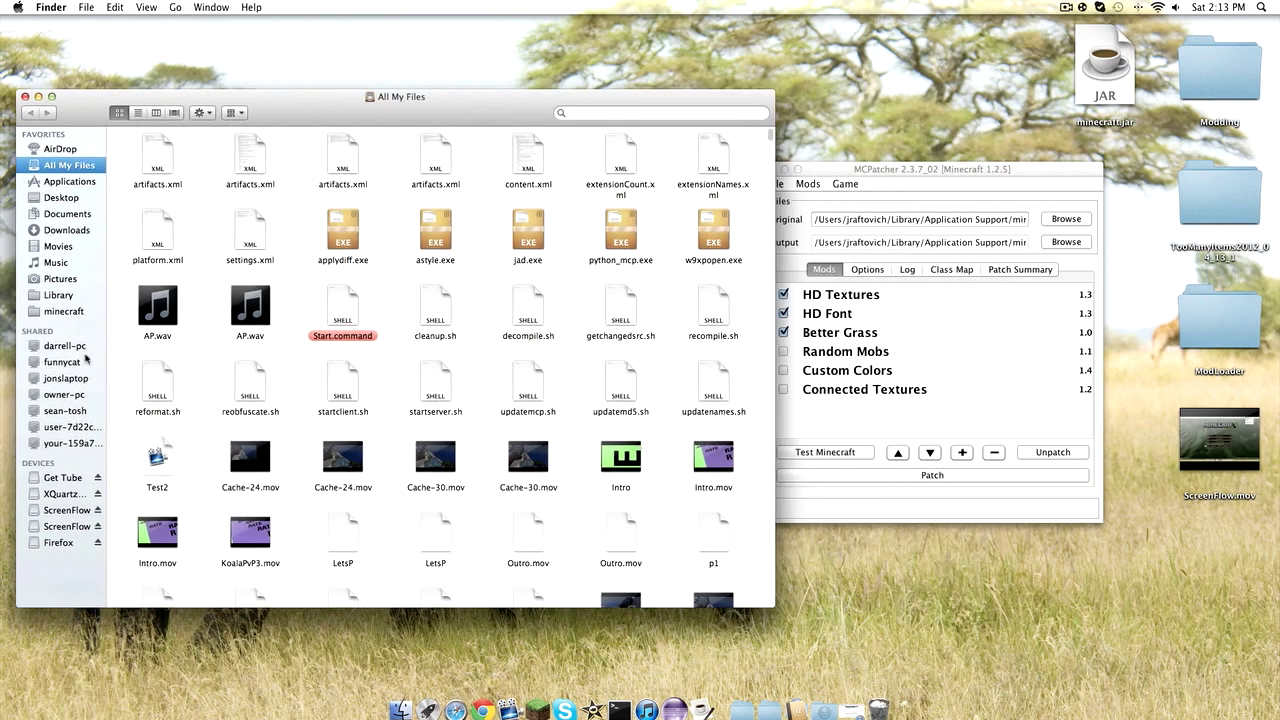
pyautogui.click(66, 311)
pyautogui.doubleClick(510, 160)
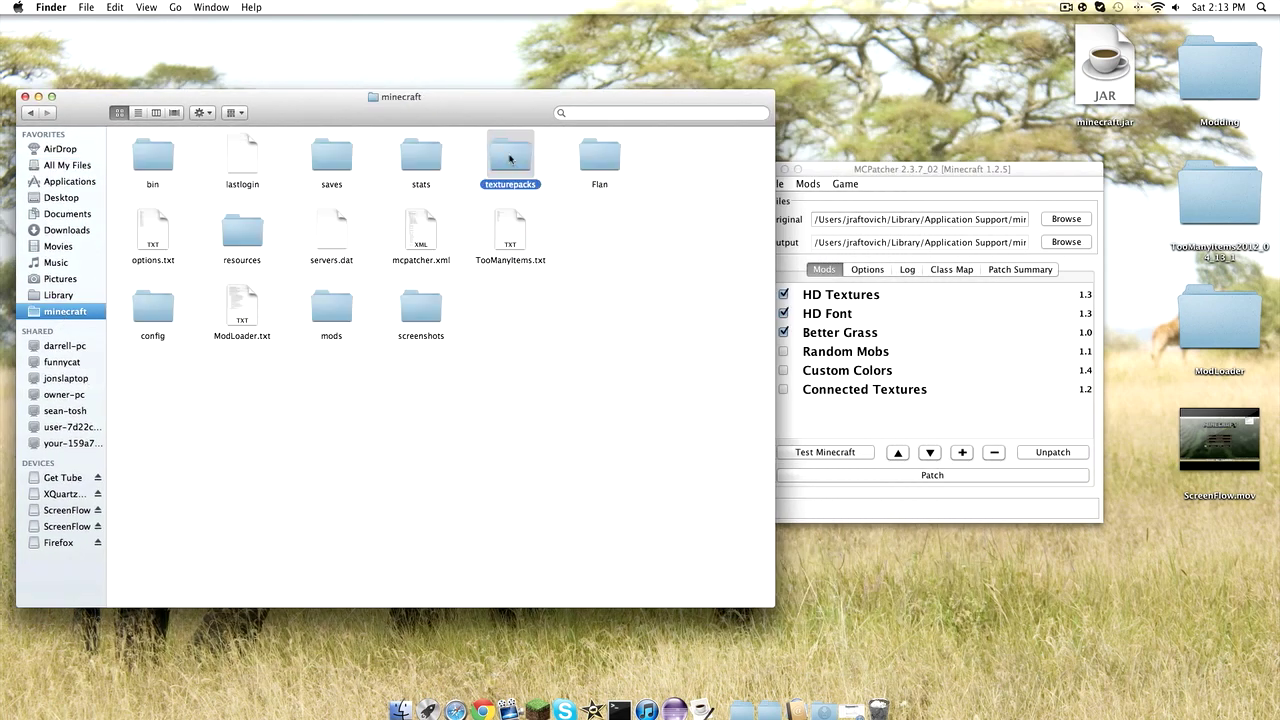
pyautogui.moveTo(540, 179); pyautogui.dragTo(118, 165)
# Patch minecraft.jar with the ticked mods, then look inside the bin folder.
pyautogui.click(776, 205)
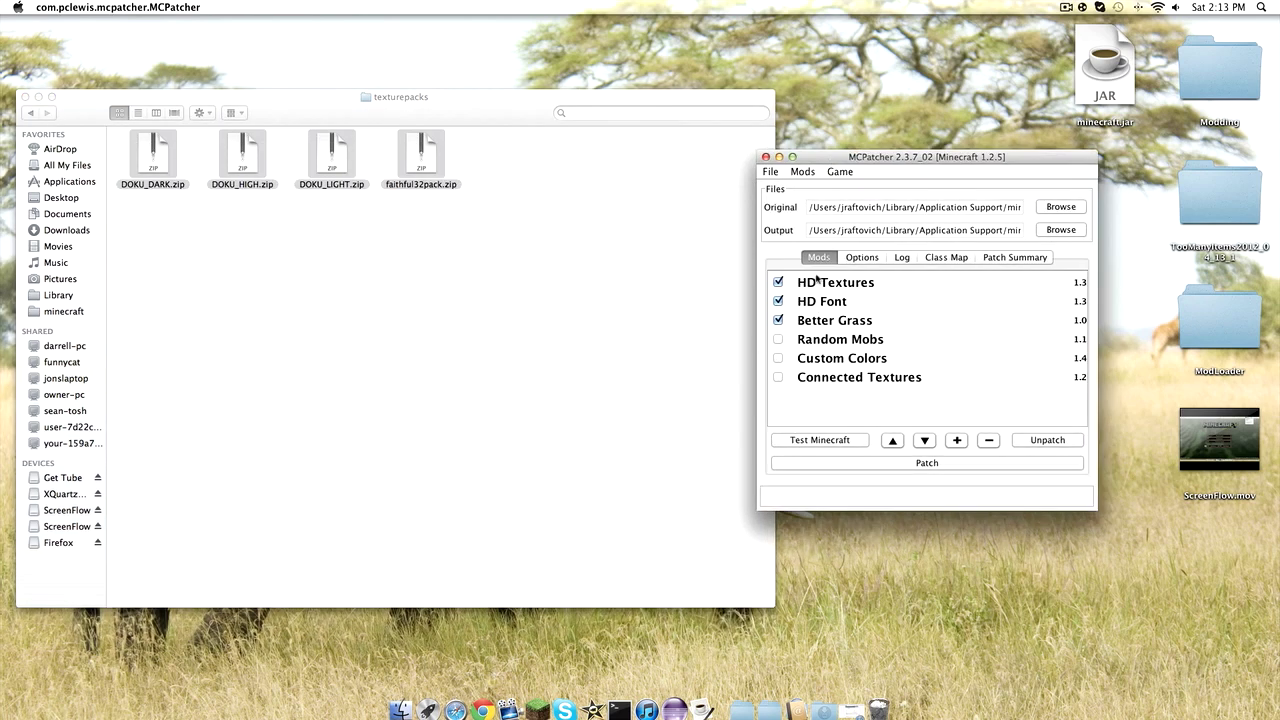
pyautogui.click(858, 465)
pyautogui.click(29, 113)
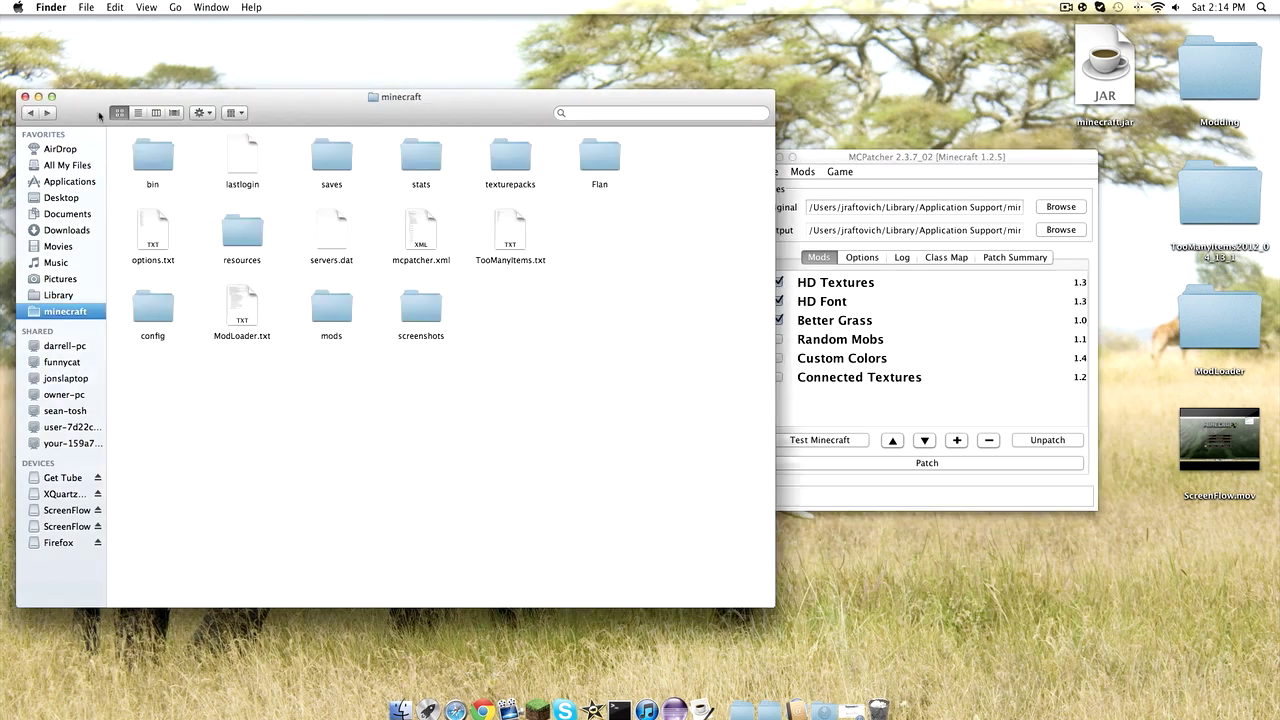
pyautogui.doubleClick(153, 157)
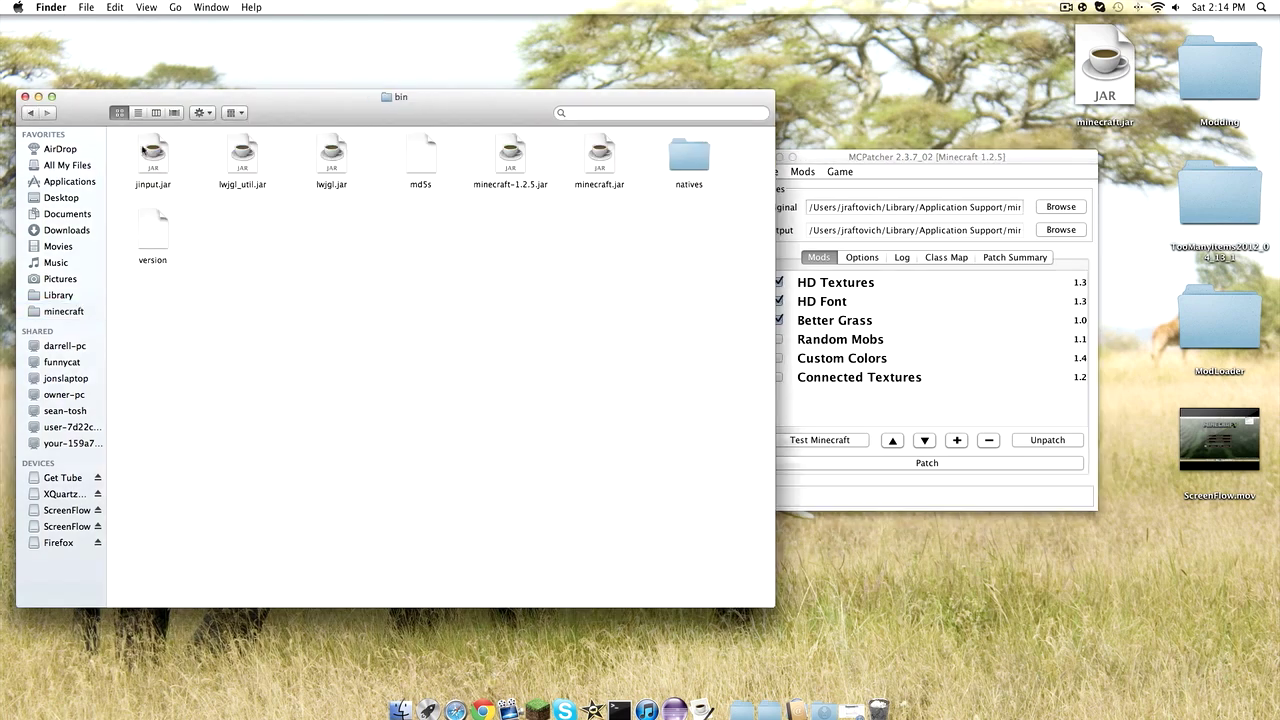
# Return Finder to the minecraft folder and close the MCPatcher window.
pyautogui.click(29, 113)
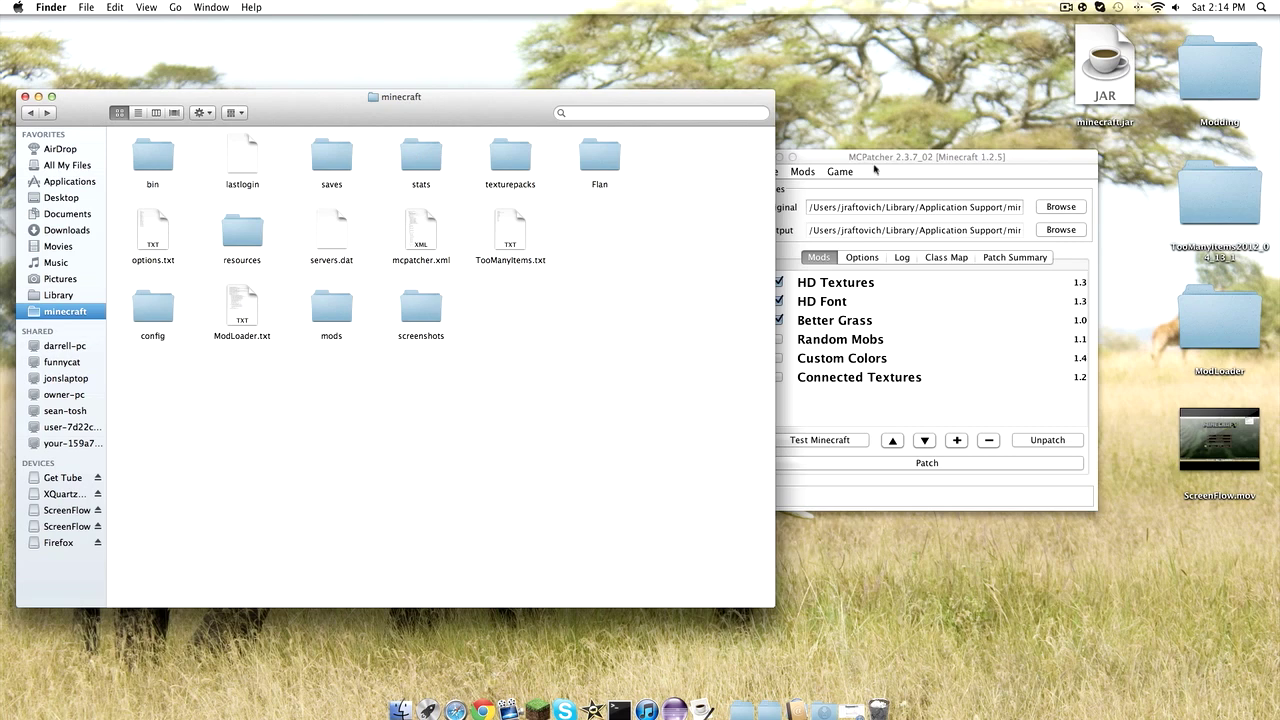
pyautogui.moveTo(874, 168); pyautogui.dragTo(907, 174)
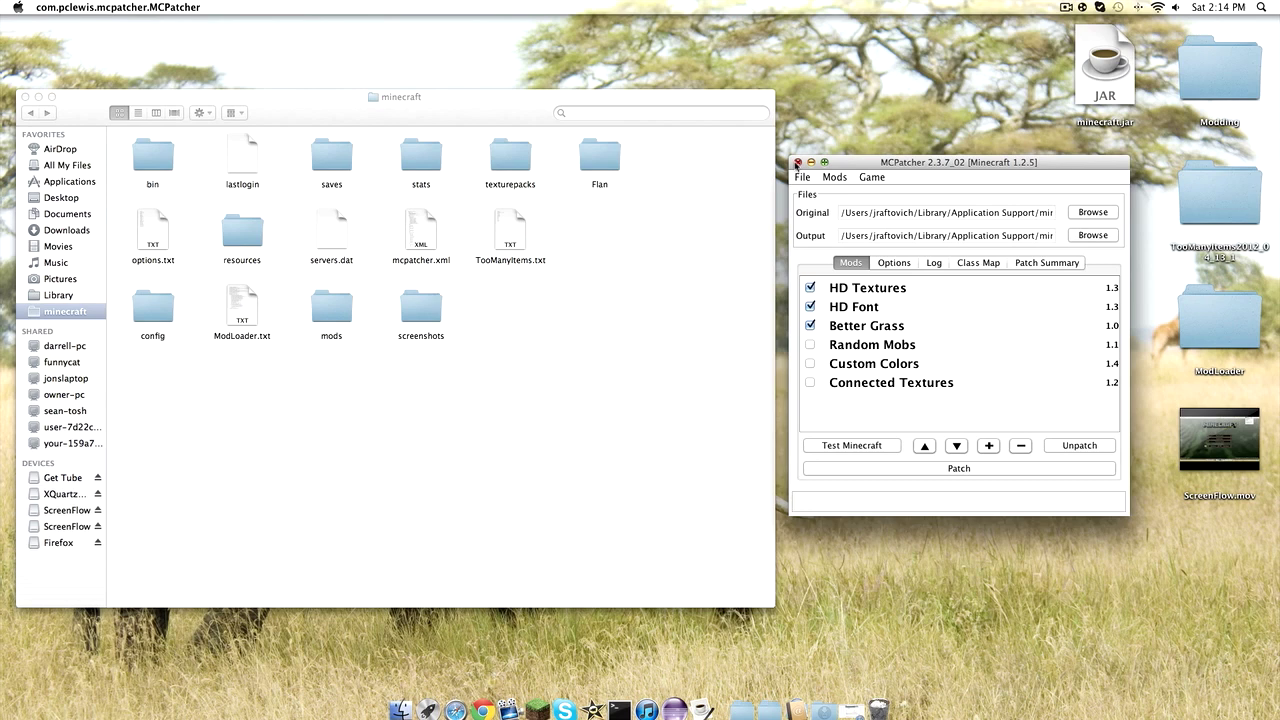
pyautogui.click(799, 162)
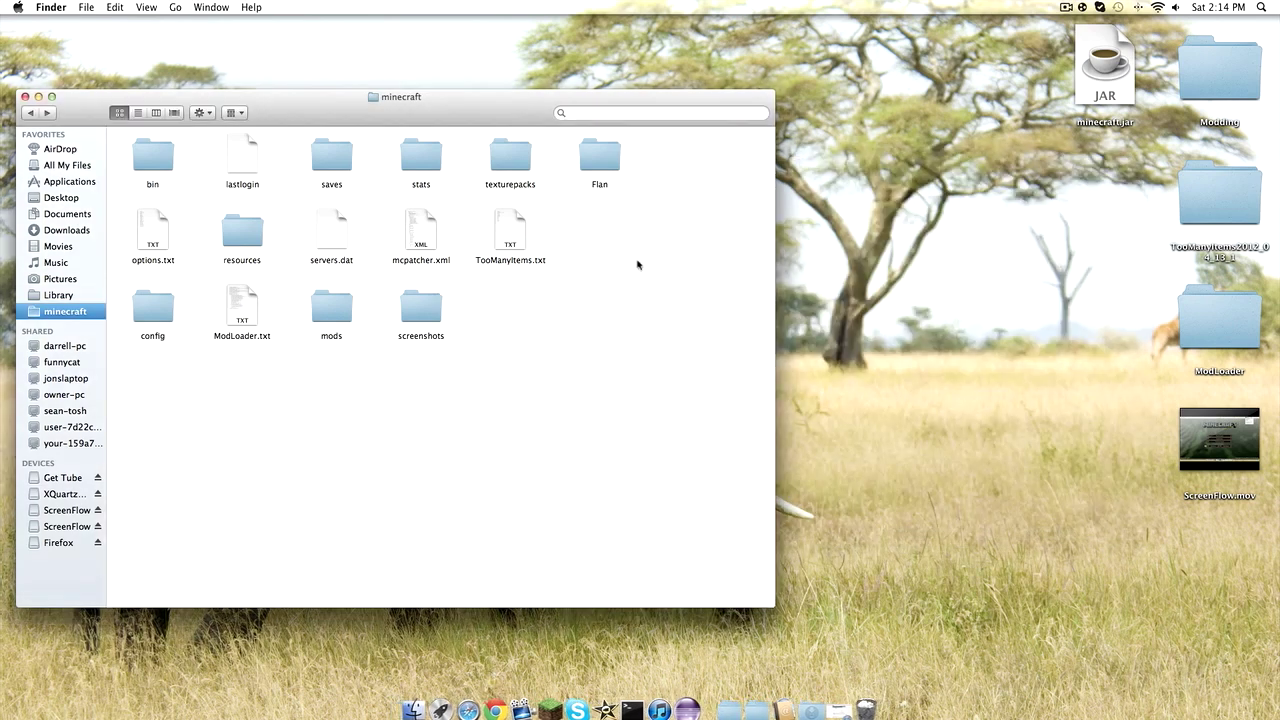
pyautogui.click(416, 232)
pyautogui.doubleClick(416, 232)
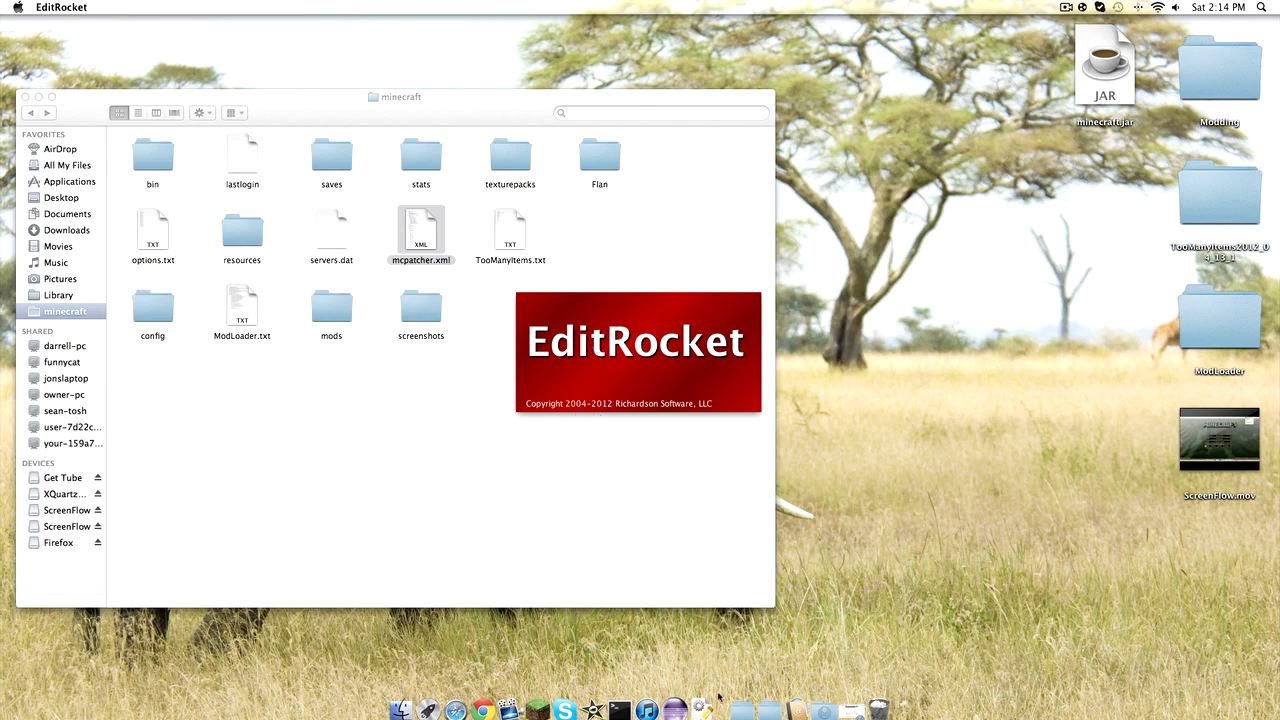
pyautogui.rightClick(718, 700)
pyautogui.click(705, 647)
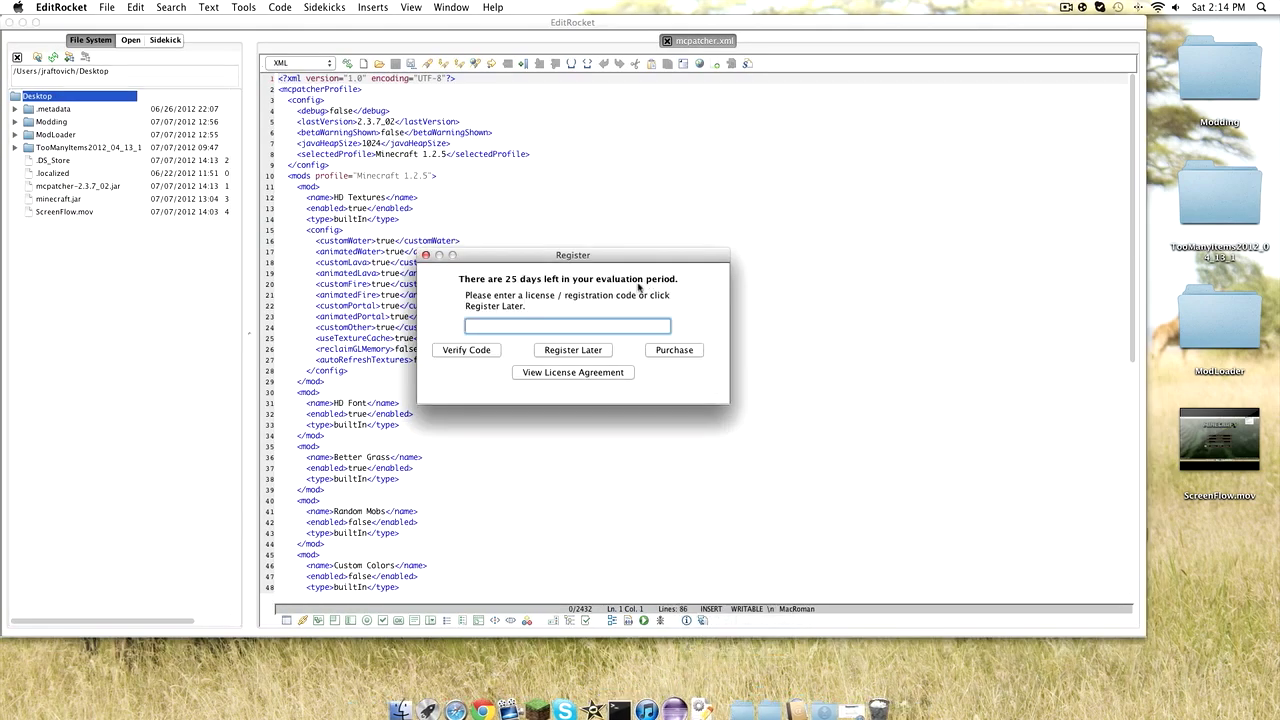
pyautogui.click(578, 352)
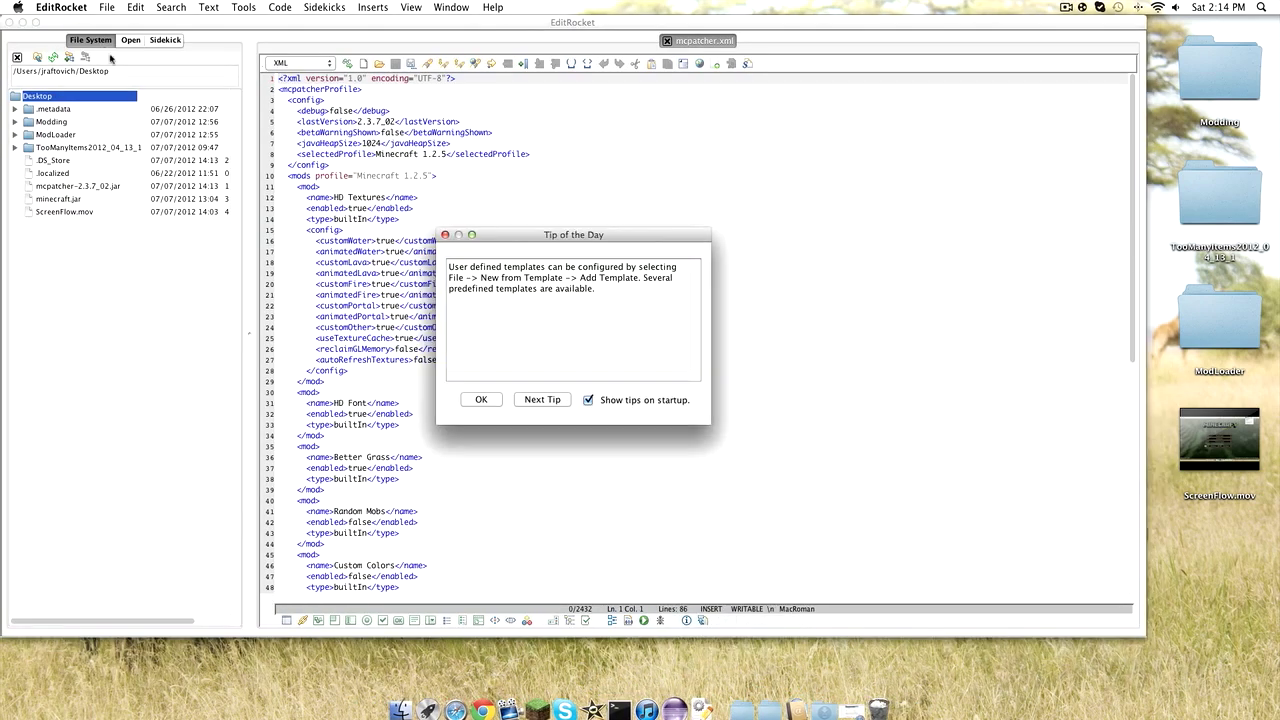
pyautogui.click(445, 235)
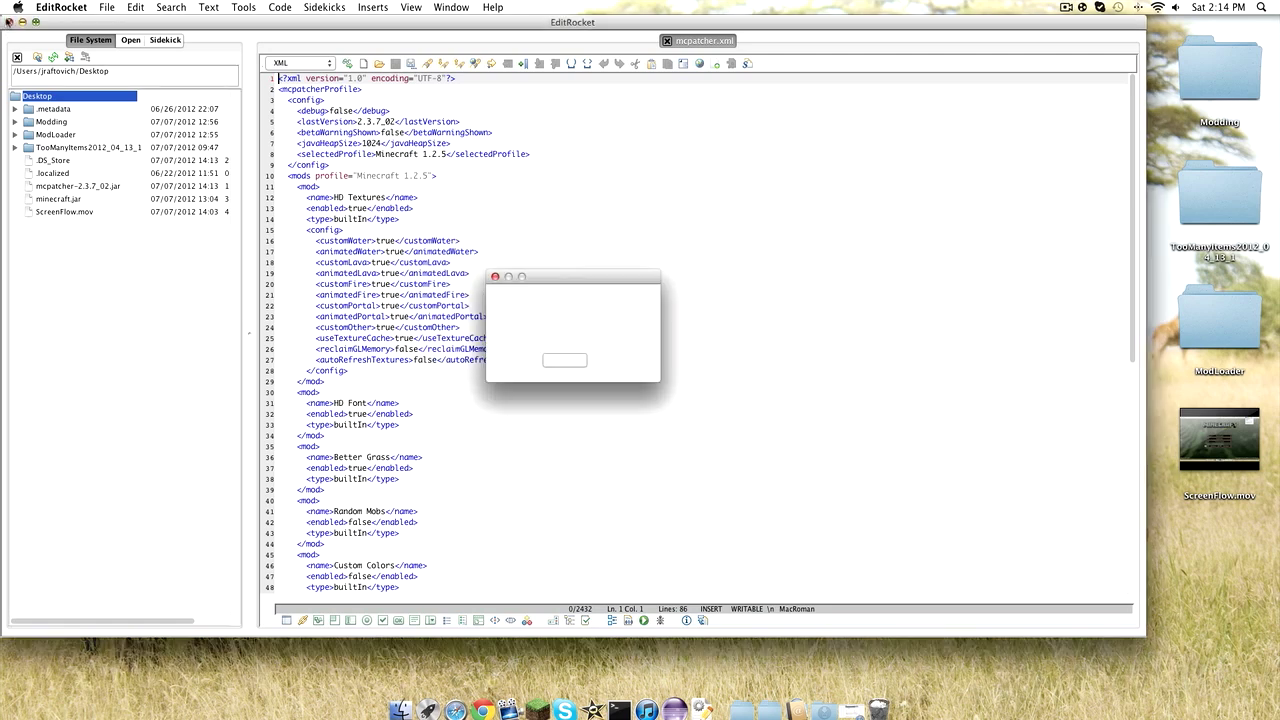
# Quit the text editor, then launch Minecraft and log in through the launcher.
pyautogui.click(614, 361)
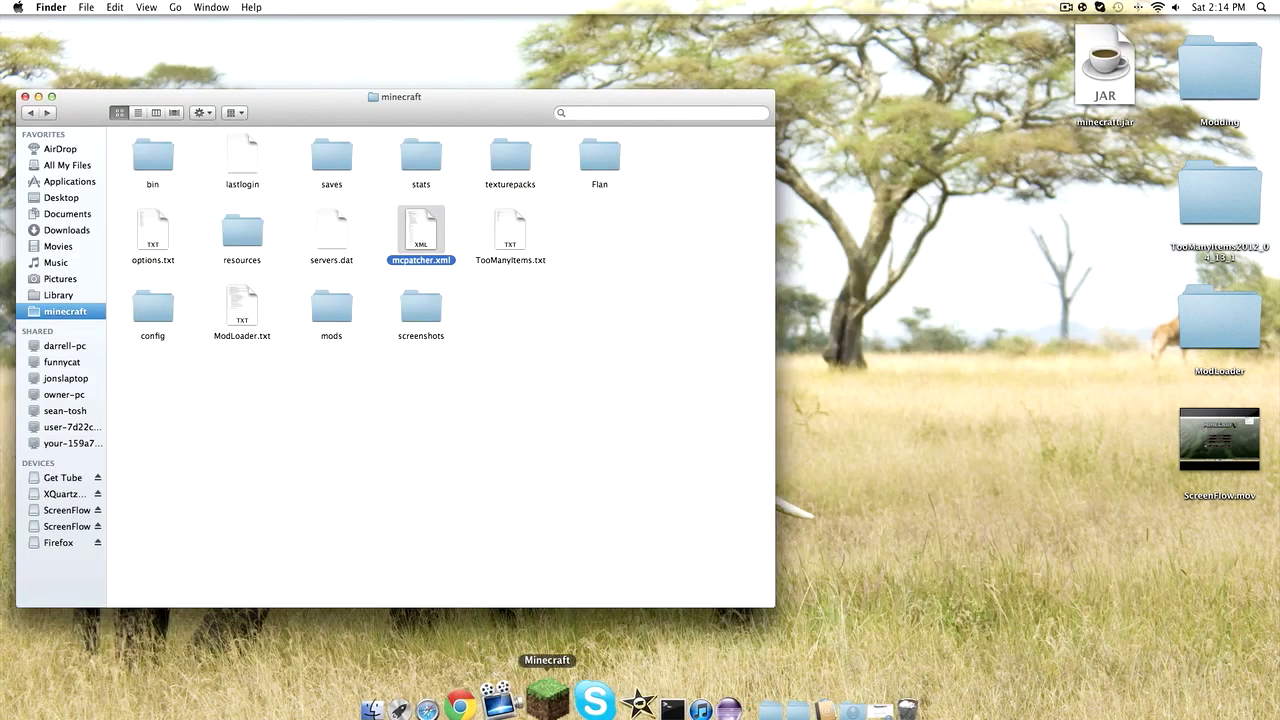
pyautogui.click(548, 698)
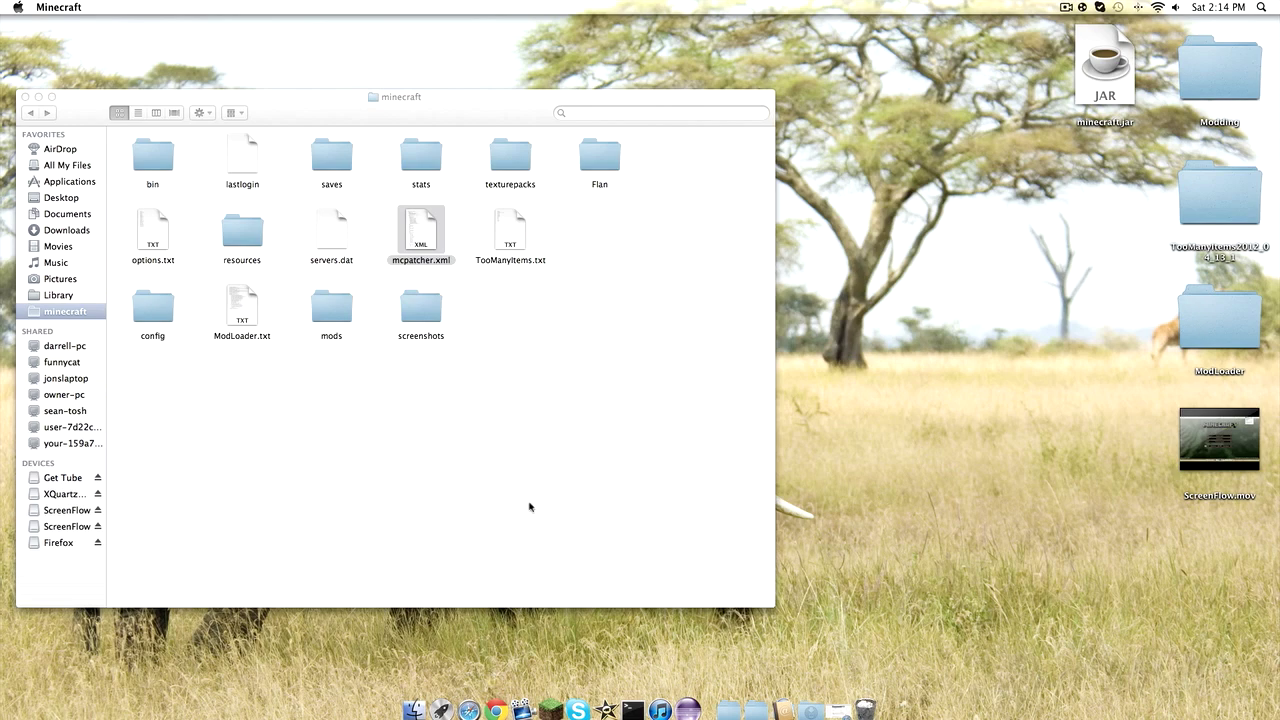
pyautogui.click(857, 493)
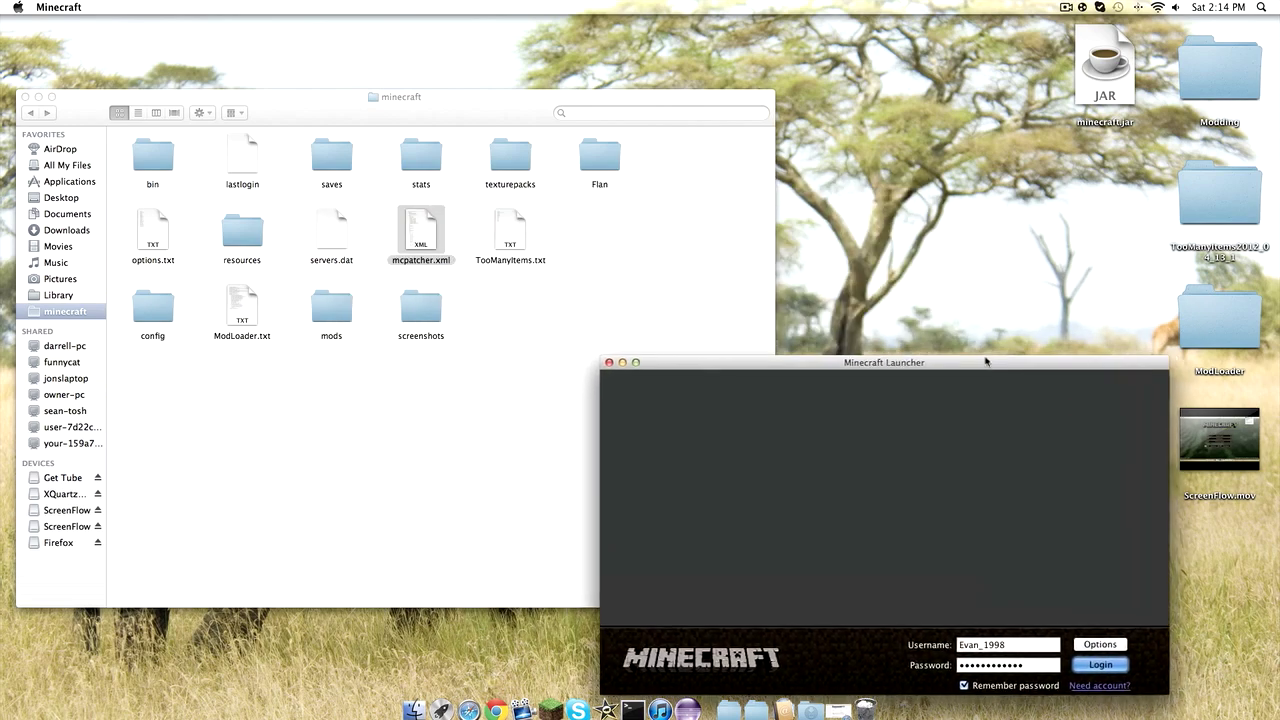
# Browse the bin folder and select mcpatcher.xml in the minecraft folder while the game loads.
pyautogui.click(607, 352)
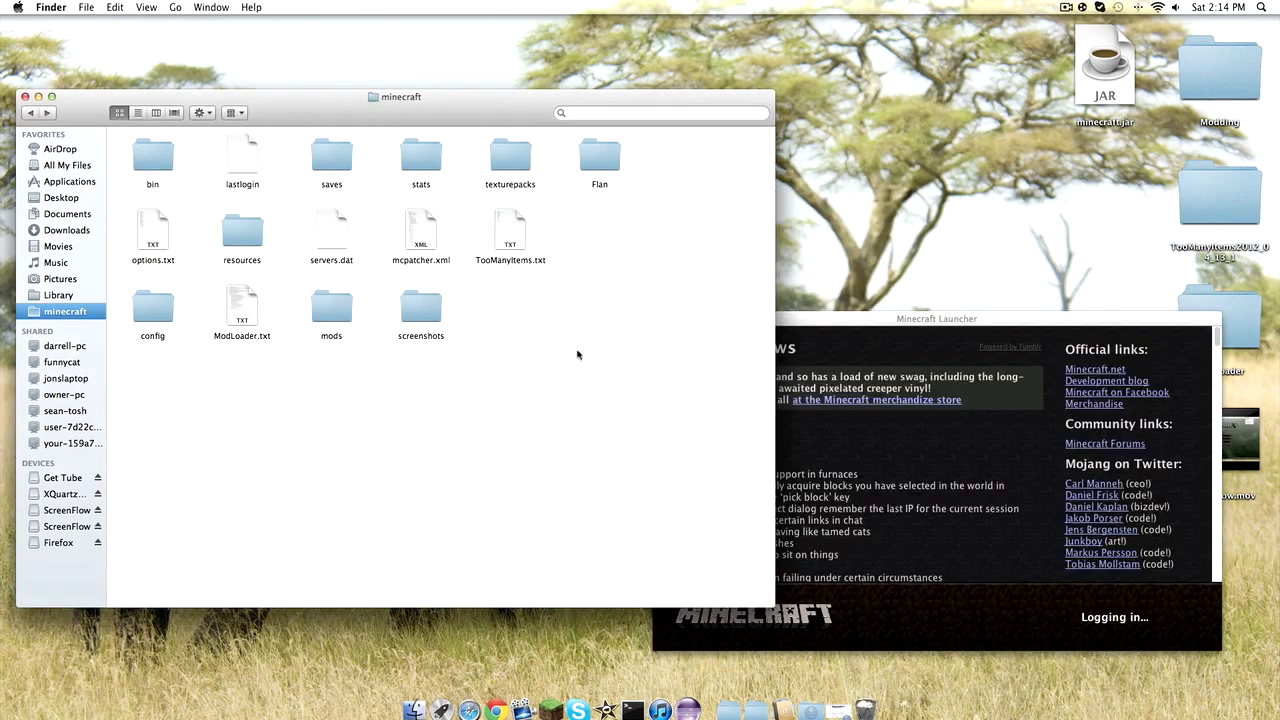
pyautogui.doubleClick(143, 158)
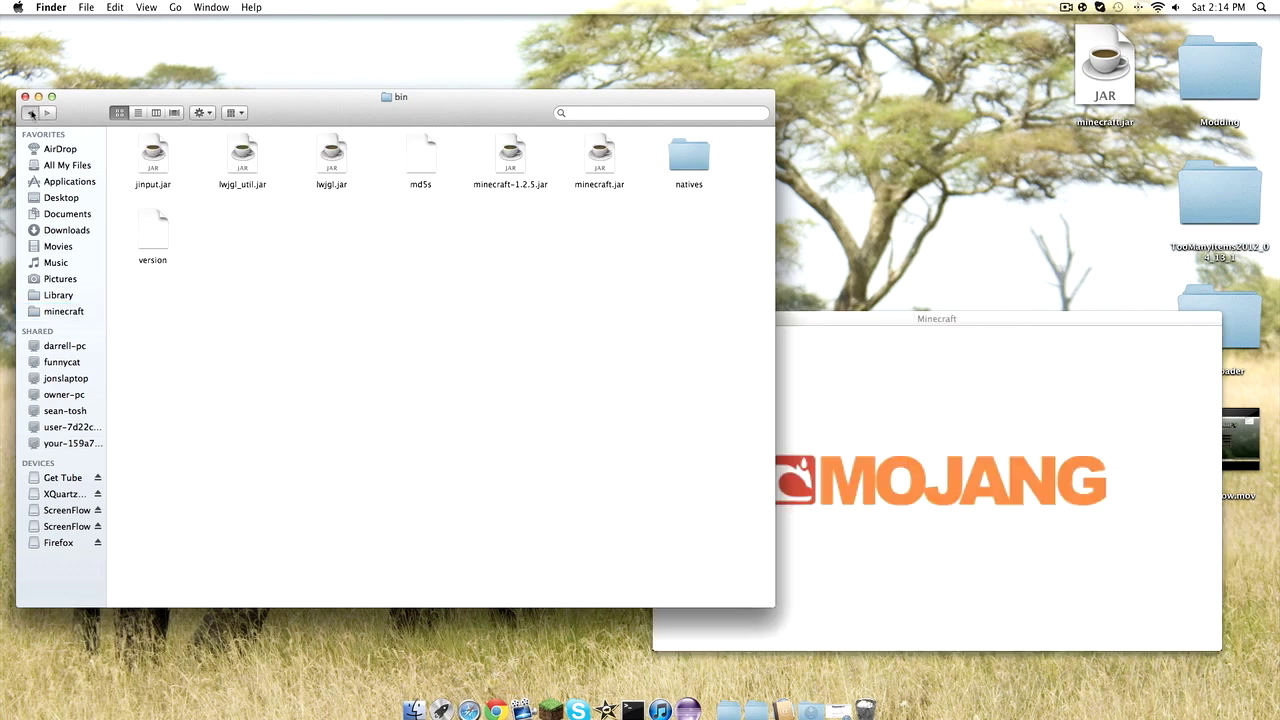
pyautogui.press('super+bracketleft')
pyautogui.click(419, 232)
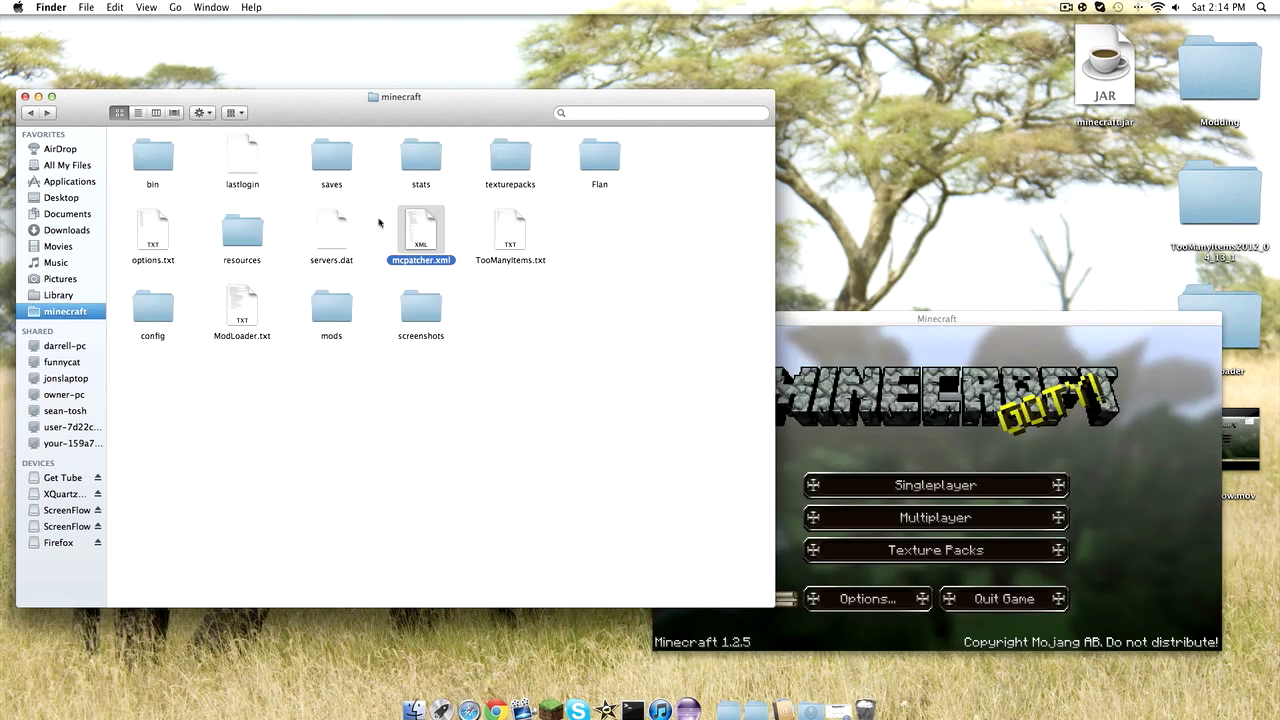
pyautogui.click(27, 112)
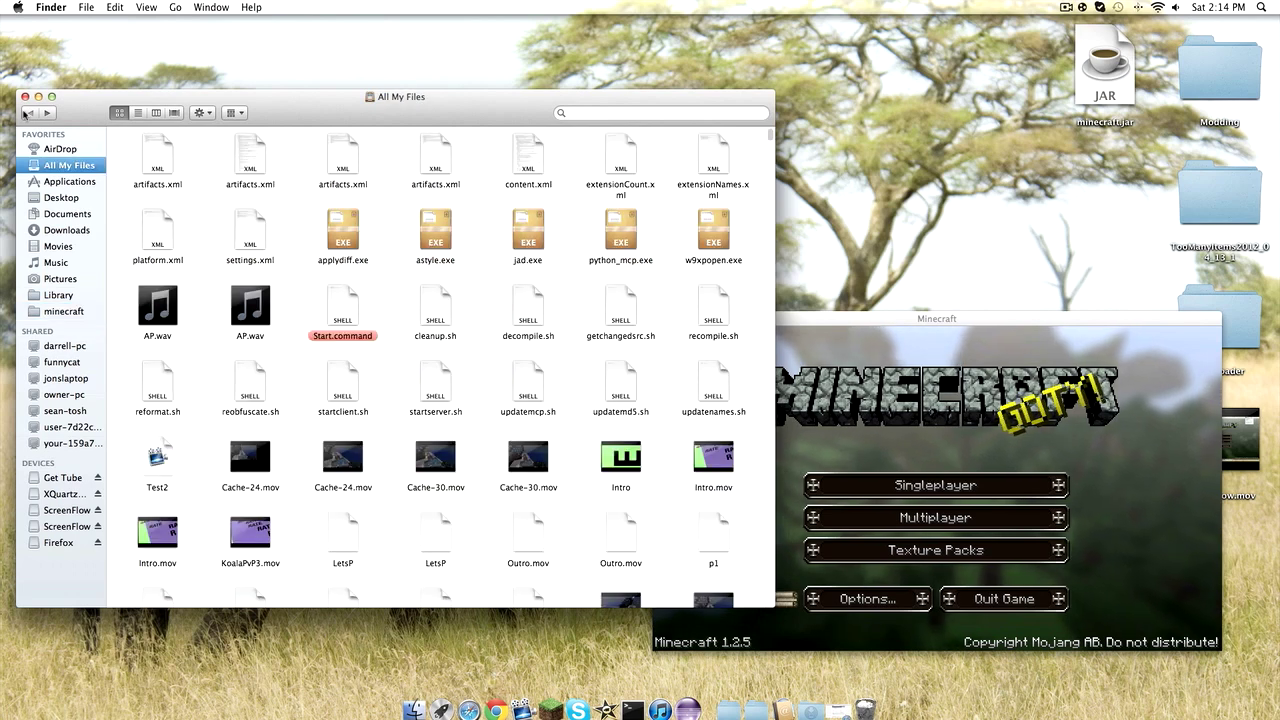
pyautogui.click(46, 112)
# Open the Multiplayer server list, cancel adding a server, and return to the title screen.
pyautogui.click(866, 485)
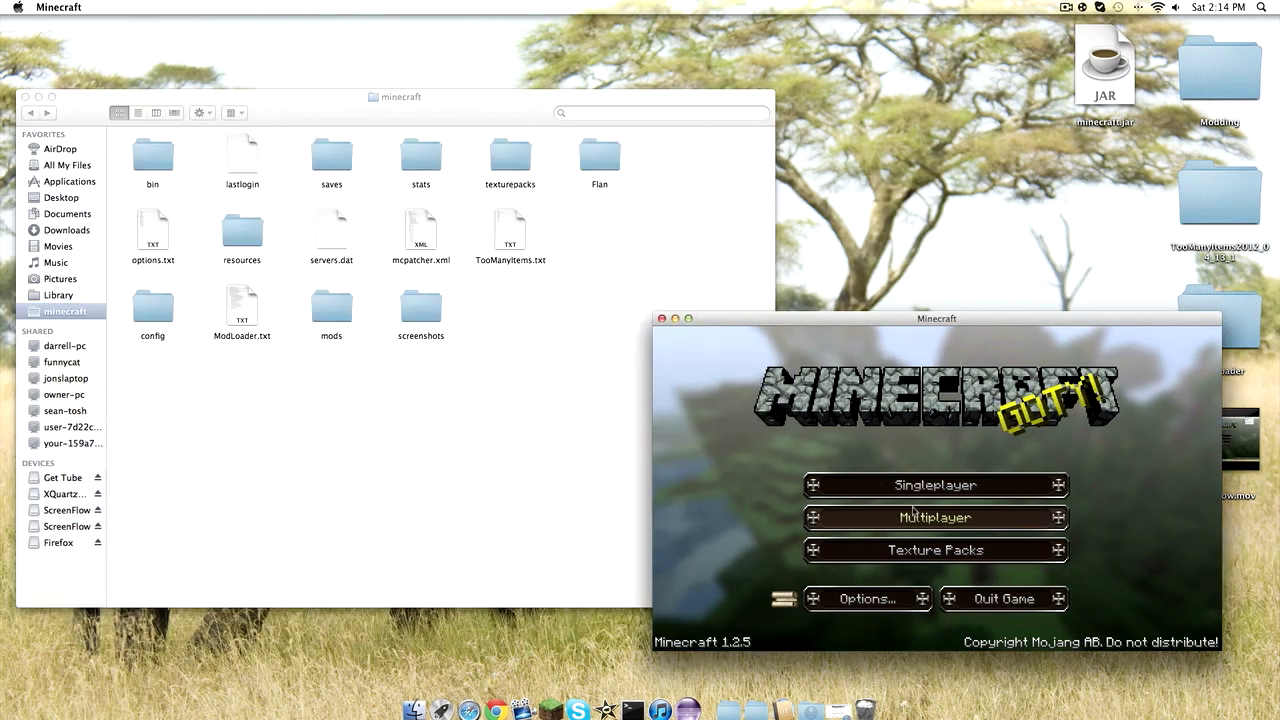
pyautogui.click(935, 517)
pyautogui.scroll(-3, 882, 535)
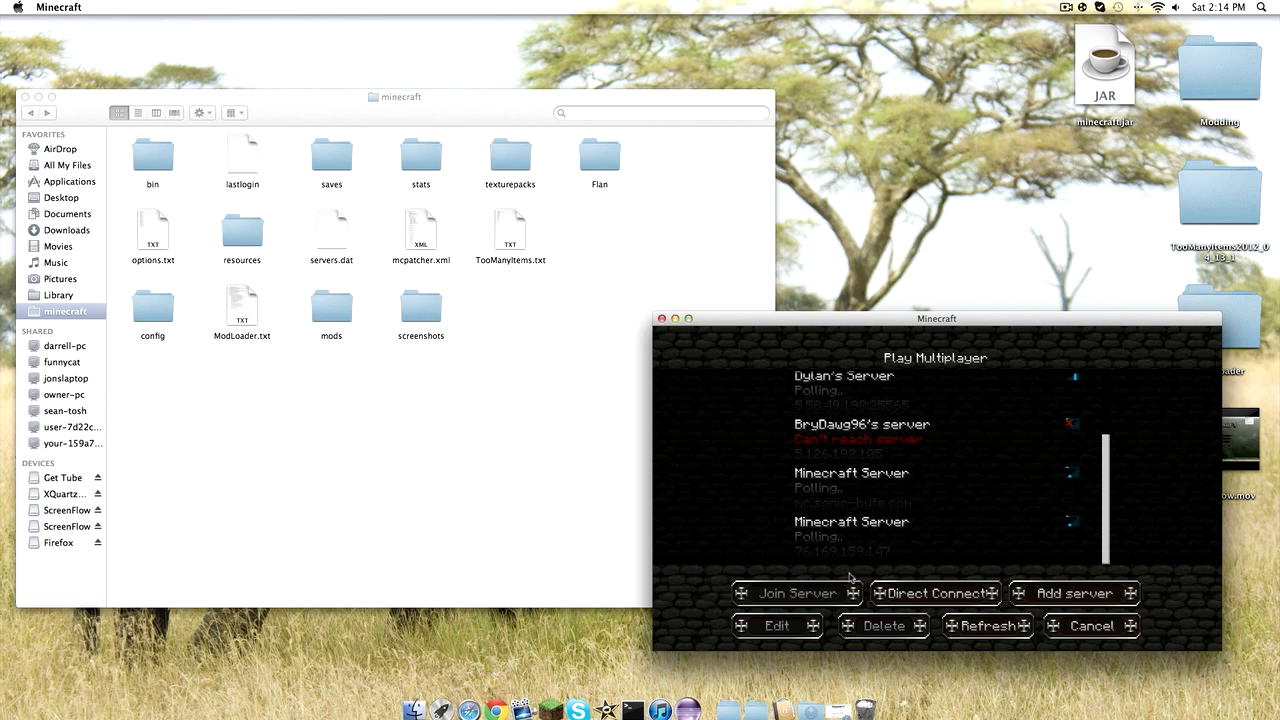
pyautogui.click(1074, 593)
pyautogui.click(940, 598)
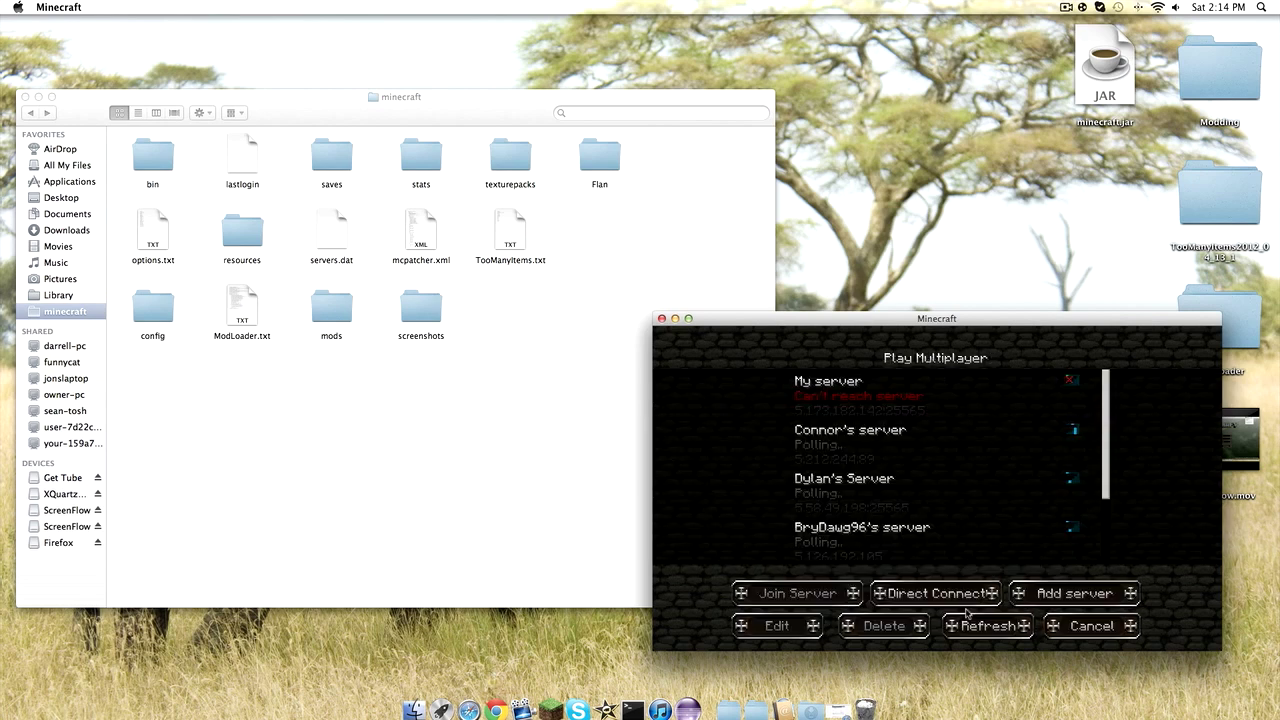
pyautogui.click(1090, 626)
# Play the BD survival world, open the chest beside the furnace, and pause the game.
pyautogui.click(915, 480)
pyautogui.click(855, 482)
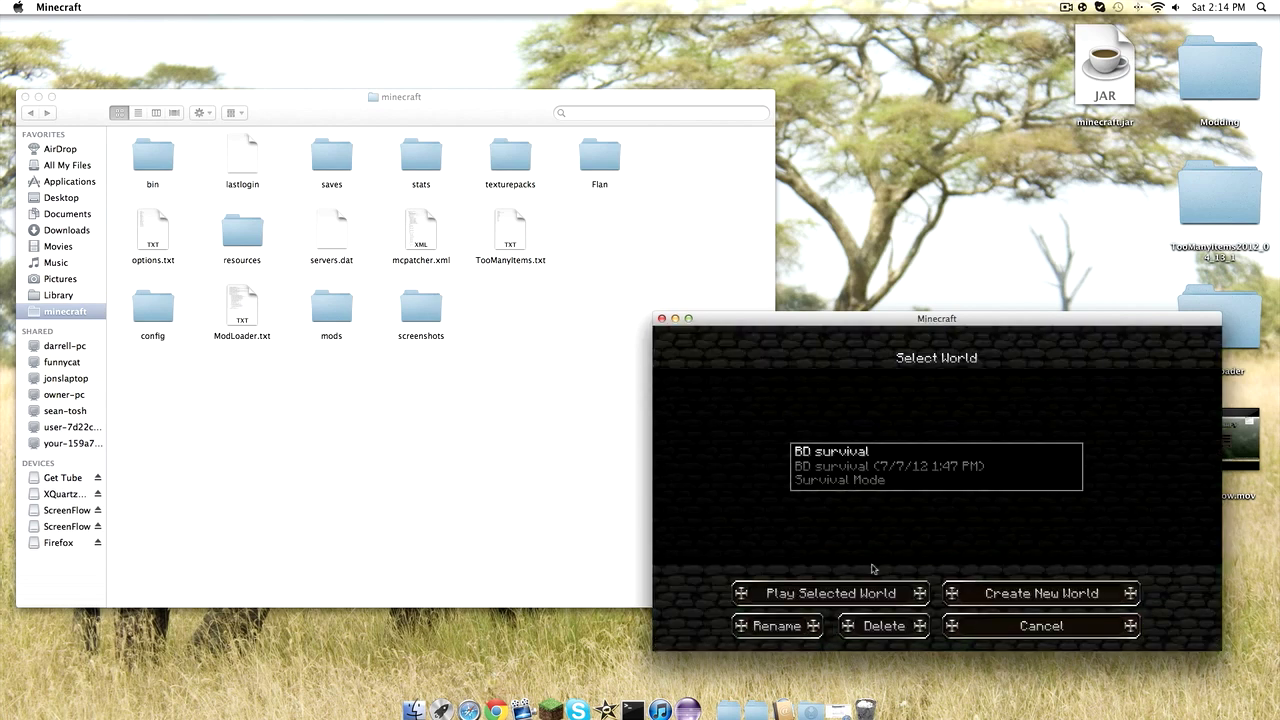
pyautogui.click(874, 594)
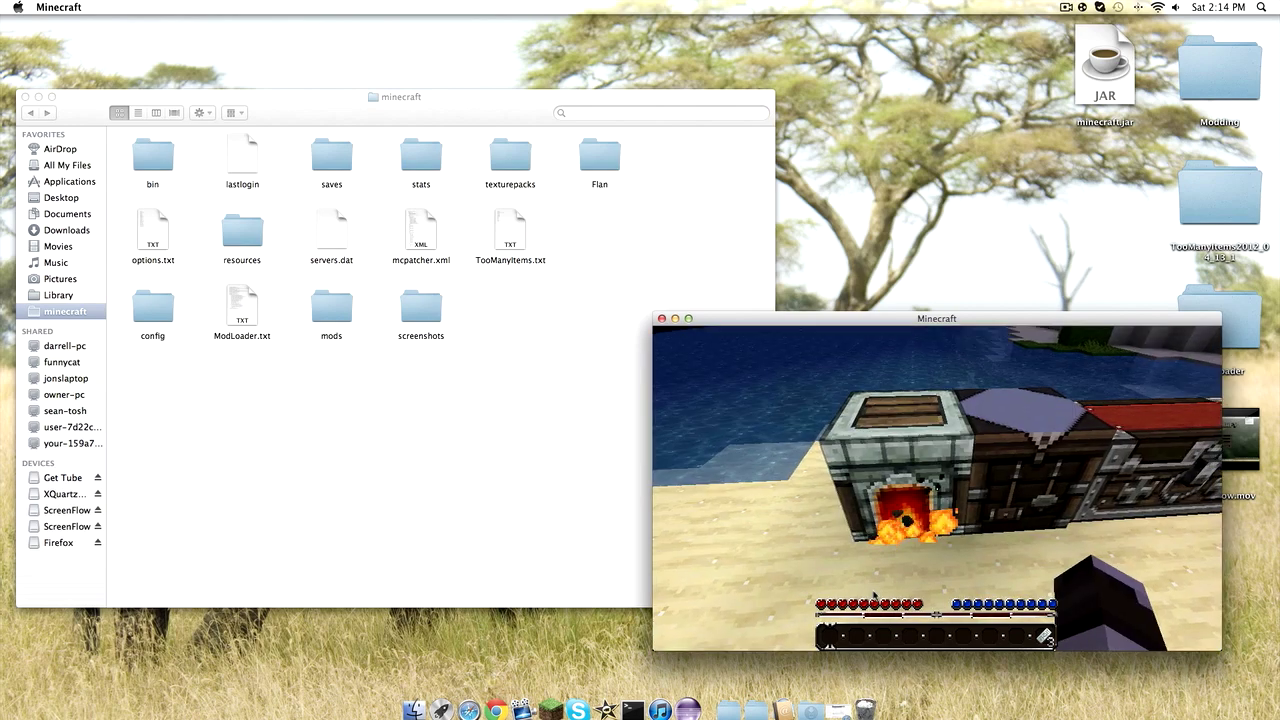
pyautogui.press('e')
pyautogui.press('e')
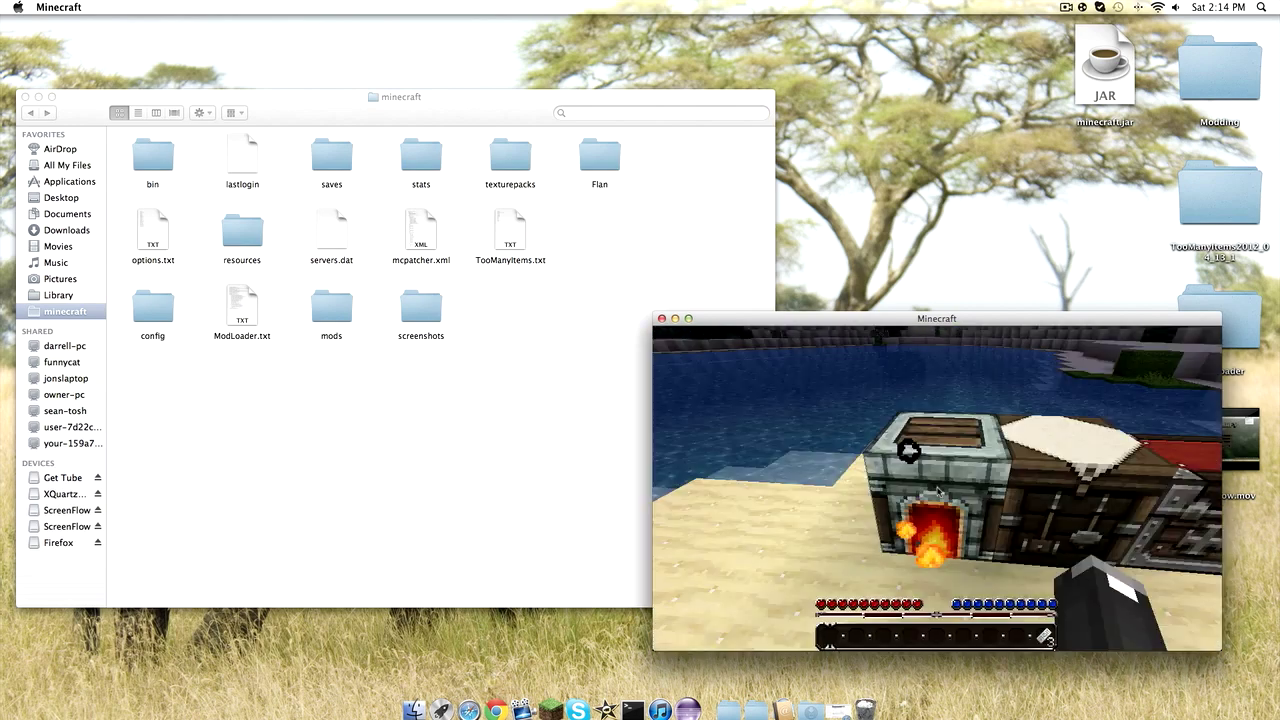
pyautogui.rightClick(937, 488)
pyautogui.press('e')
pyautogui.press('Escape')
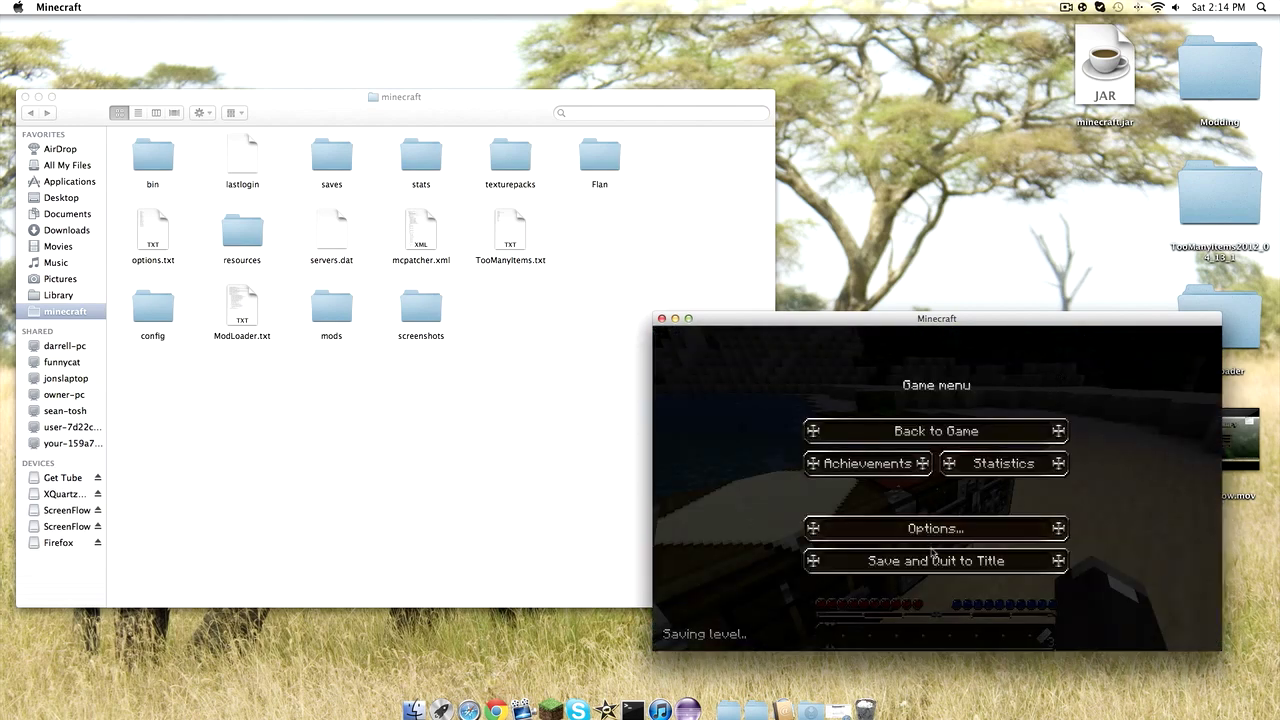
# Save and quit to title, reload BD survival, and walk forward along the shoreline.
pyautogui.click(934, 561)
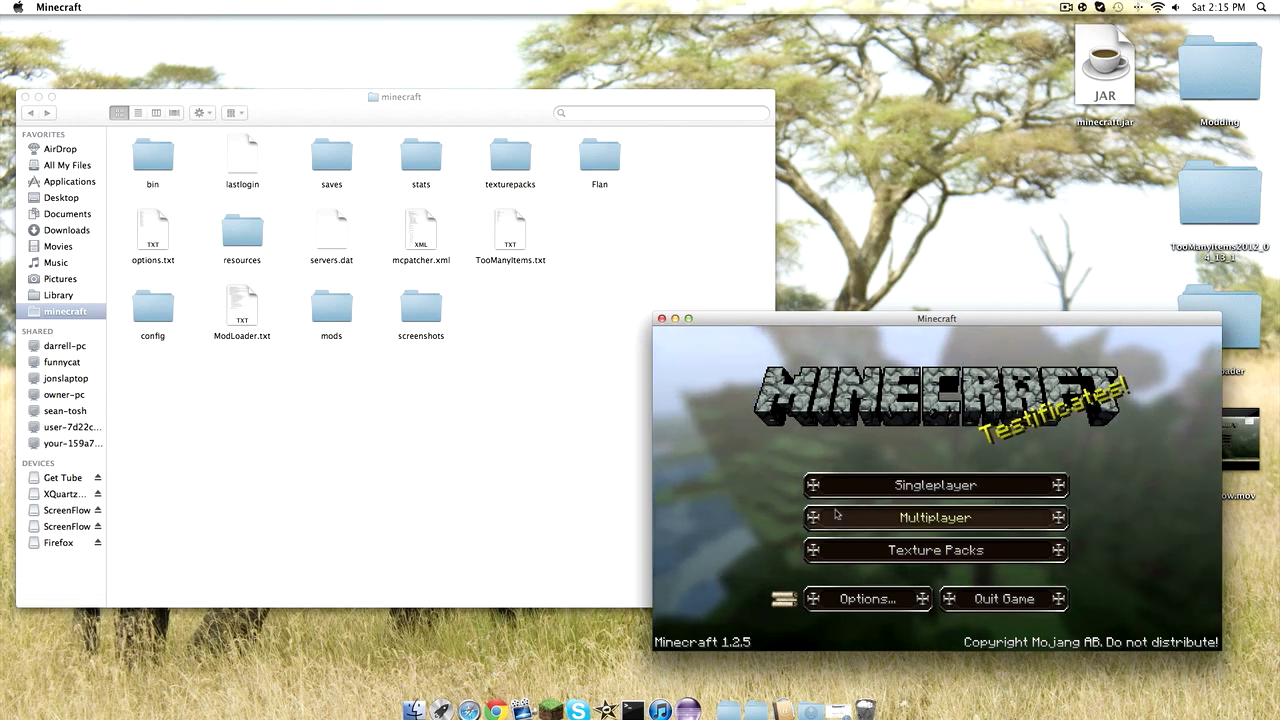
pyautogui.click(883, 487)
pyautogui.click(866, 591)
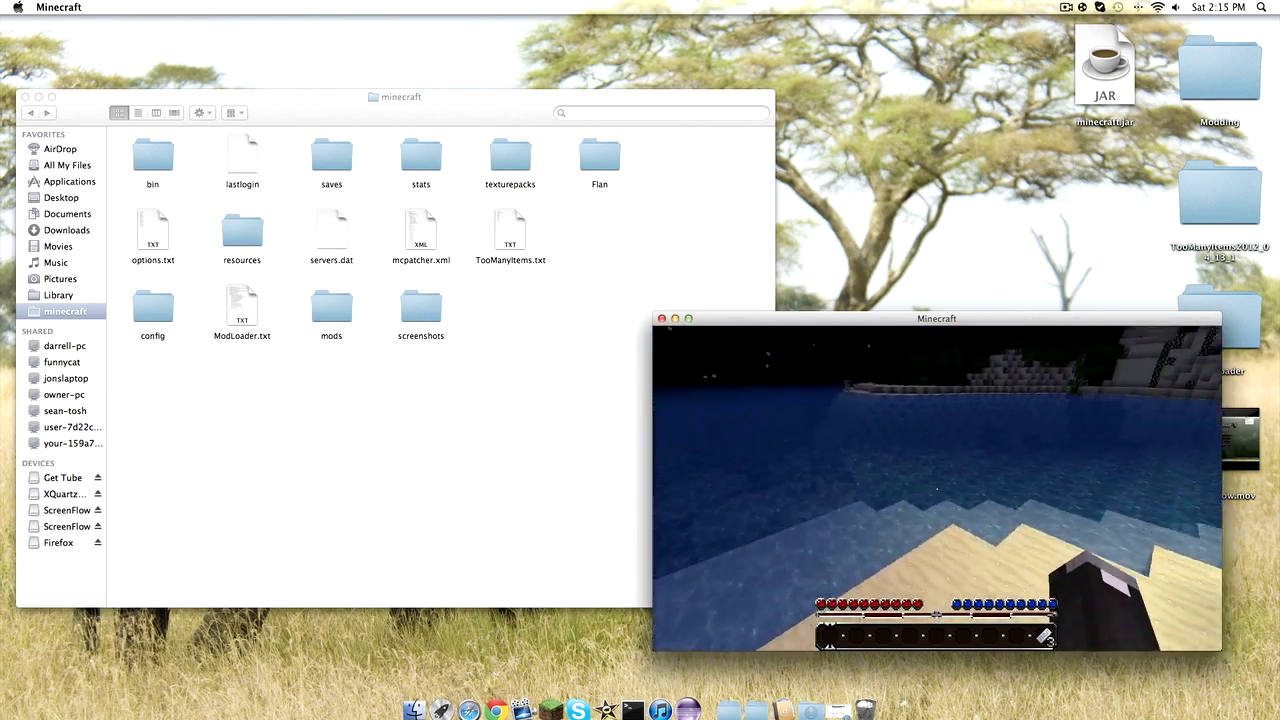
pyautogui.press('w')
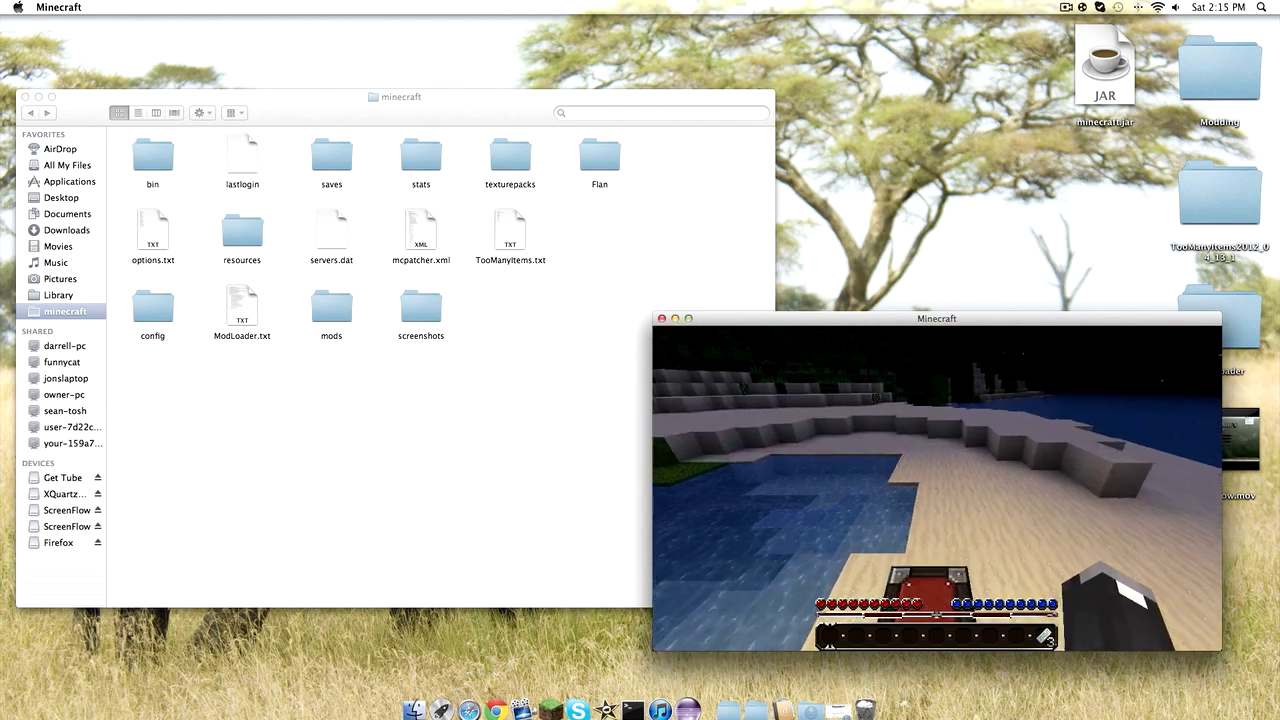